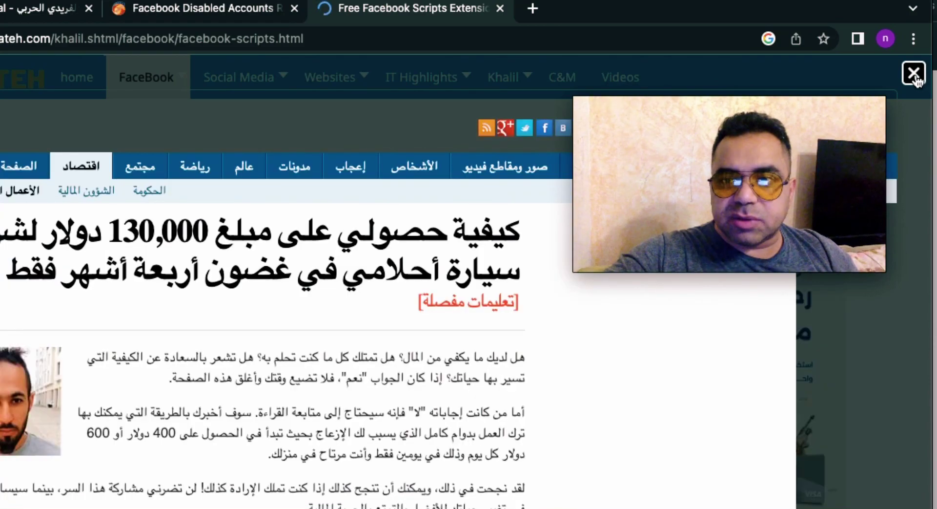
# Open the Facebook Disabled Accounts Removal page from the free Facebook scripts list, dismissing the full-page ads
pyautogui.click(915, 77)
pyautogui.scroll(-10, 95, 393)
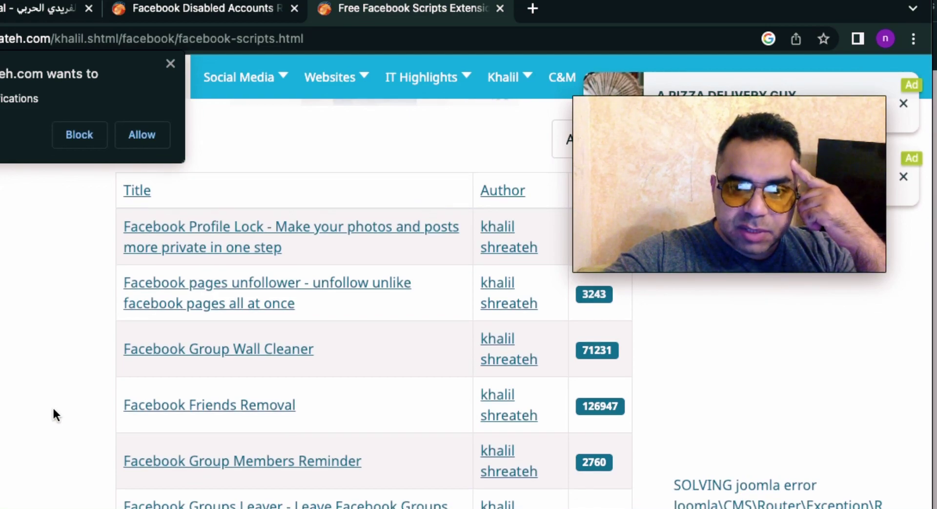
pyautogui.scroll(-4, 53, 412)
pyautogui.scroll(-4, 53, 410)
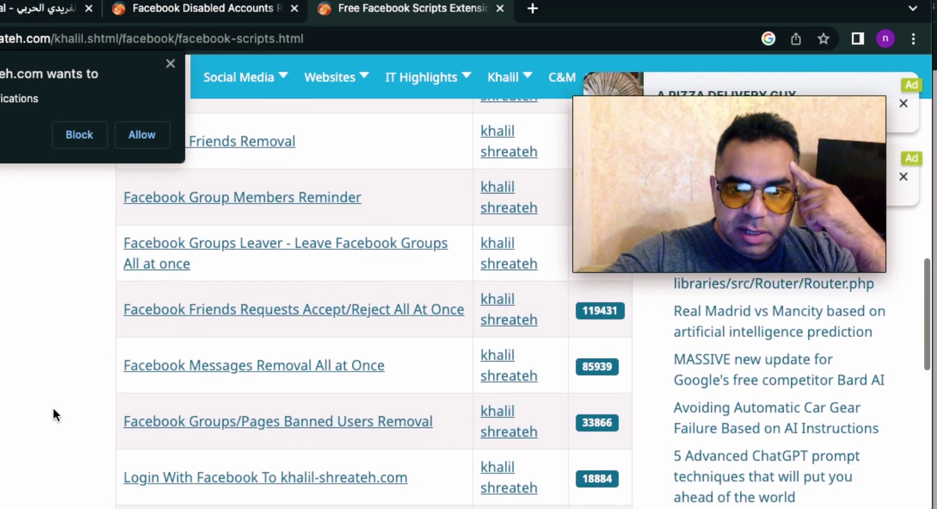
pyautogui.scroll(-3, 54, 411)
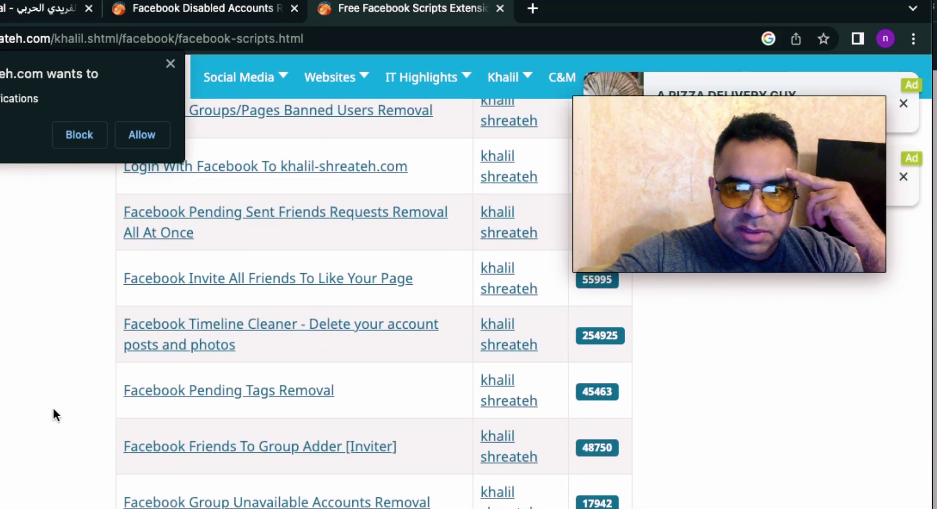
pyautogui.scroll(-3, 55, 412)
pyautogui.scroll(-3, 53, 409)
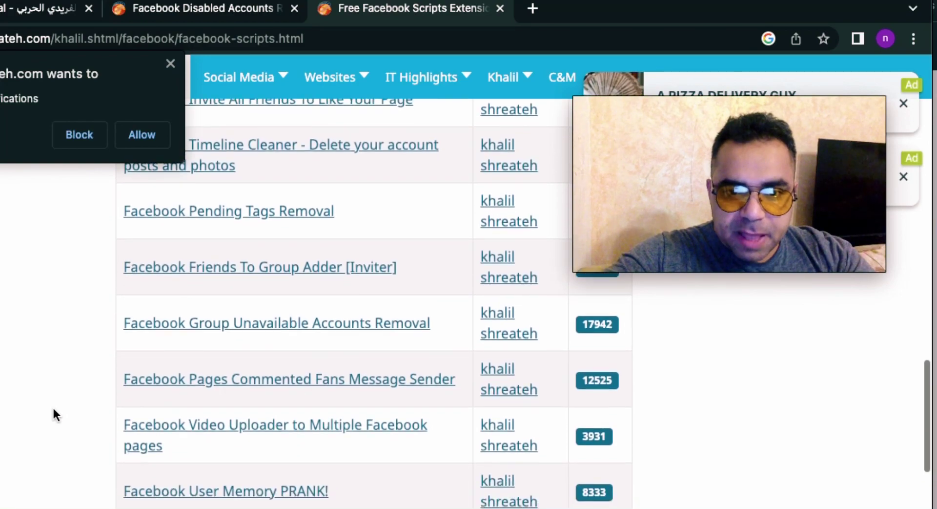
pyautogui.scroll(-1, 48, 394)
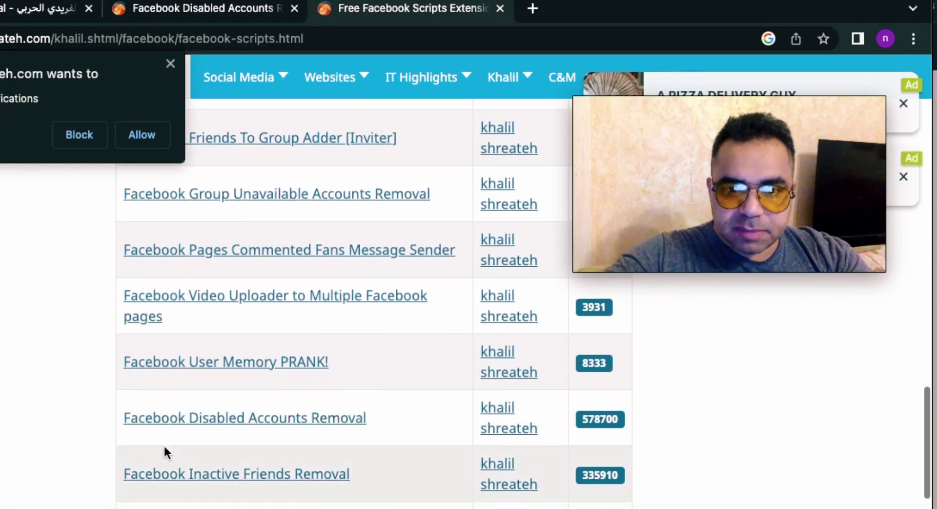
pyautogui.click(293, 423)
pyautogui.click(419, 401)
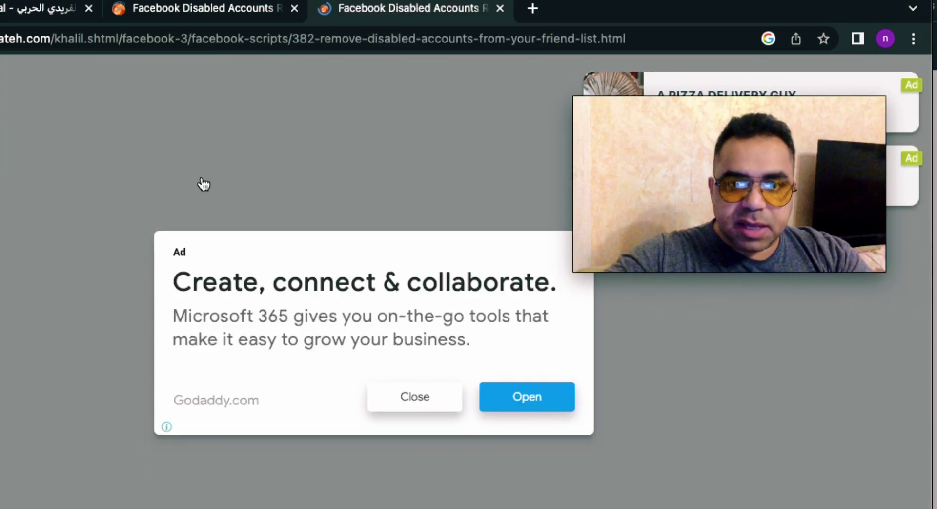
pyautogui.click(204, 183)
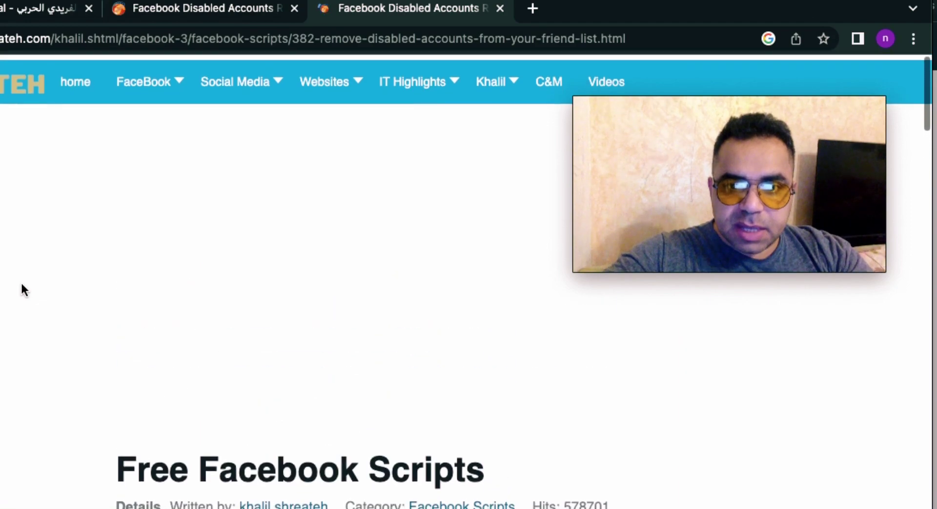
# Dismiss the ad and examine the script page's description, usage instructions and Installation section
pyautogui.scroll(-6, 21, 289)
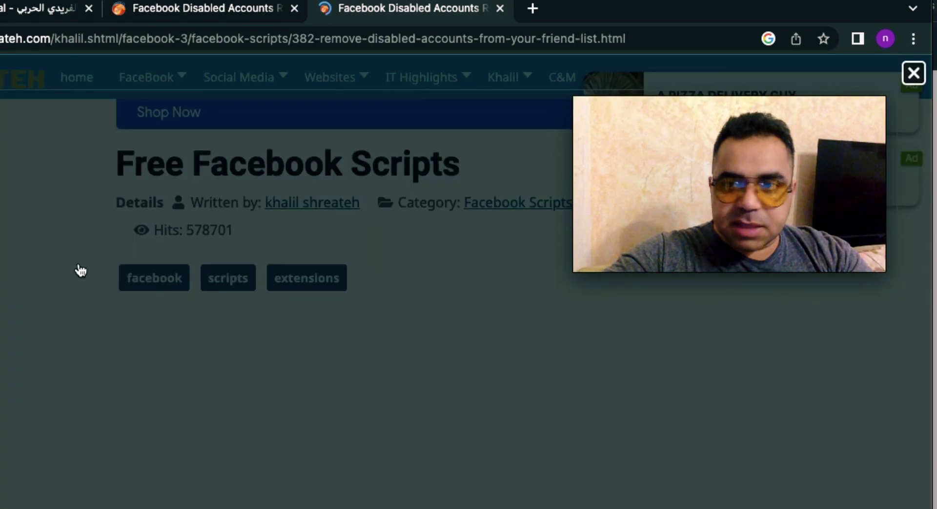
pyautogui.click(914, 73)
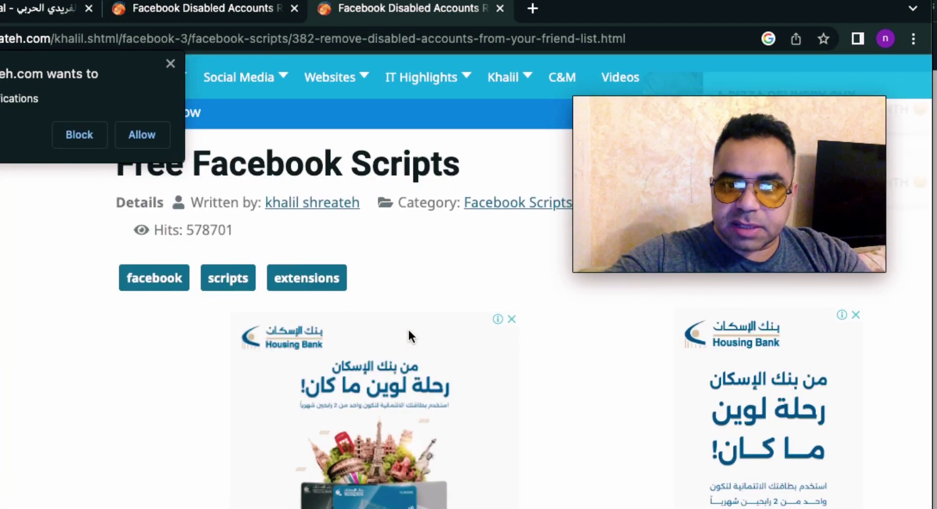
pyautogui.scroll(-6, 271, 373)
pyautogui.scroll(-5, 254, 342)
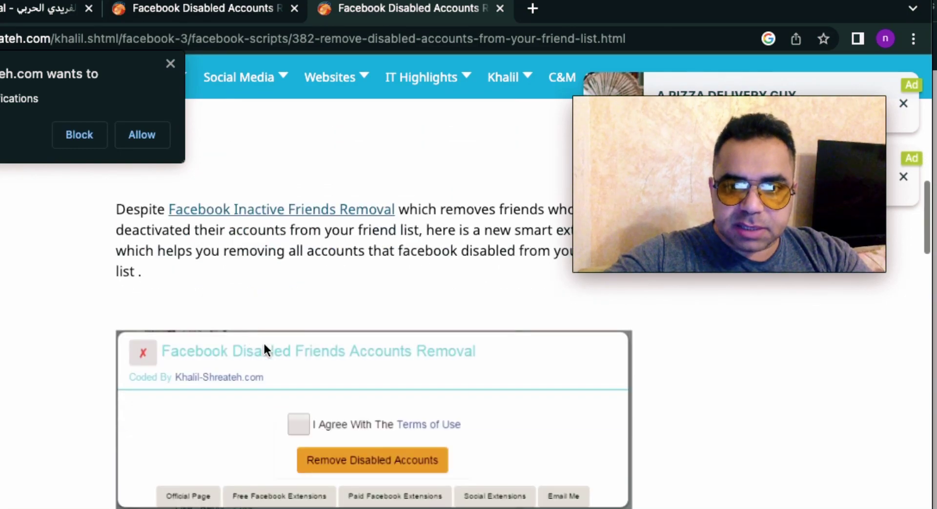
pyautogui.scroll(-2, 314, 417)
pyautogui.scroll(-5, 10, 419)
pyautogui.scroll(-10, 11, 415)
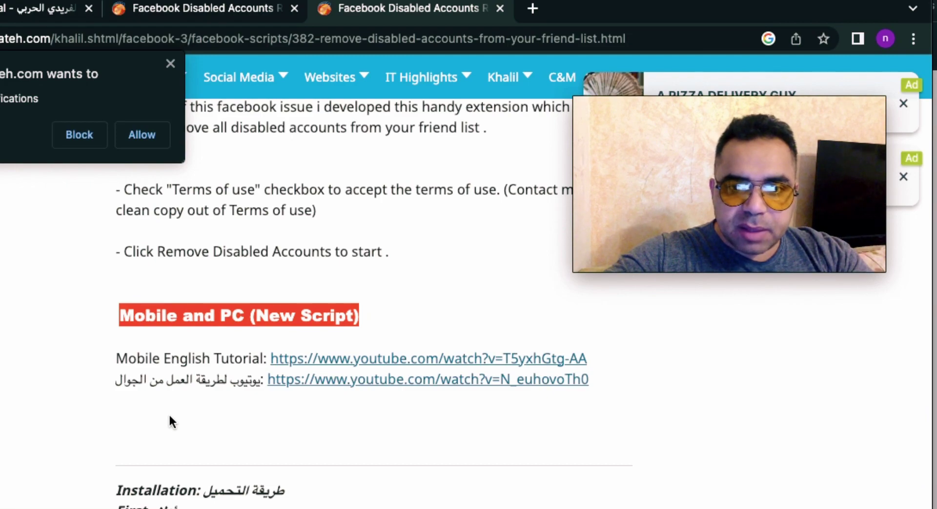
pyautogui.scroll(-1, 170, 416)
pyautogui.scroll(-1, 169, 416)
pyautogui.scroll(-2, 39, 414)
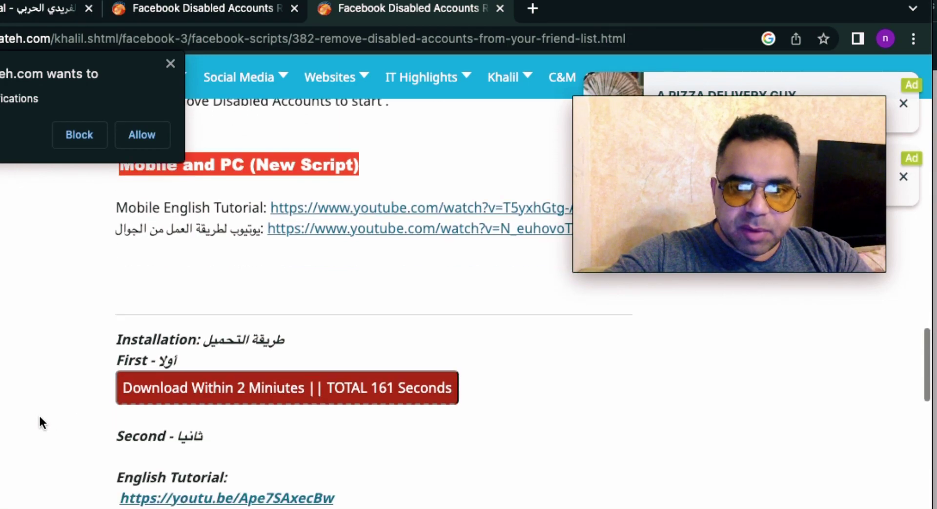
pyautogui.scroll(-1, 41, 421)
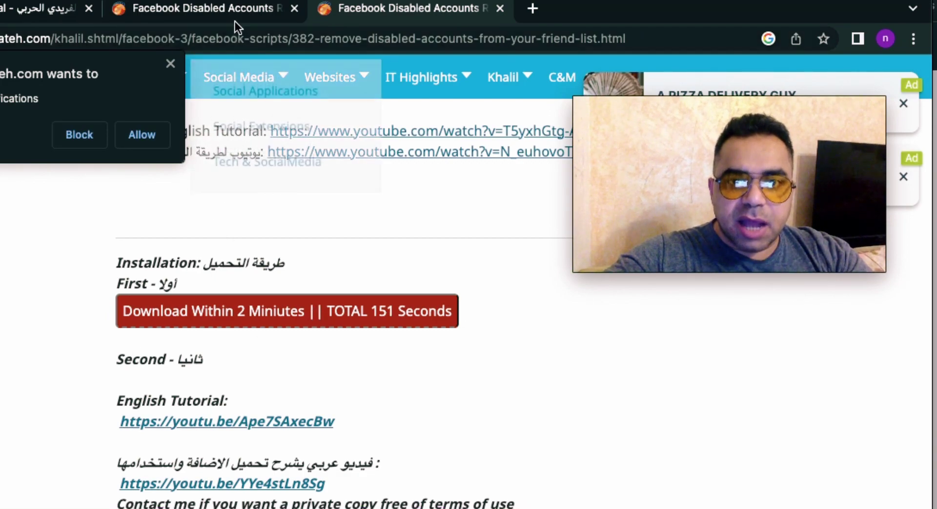
# Download the extension's zip from the other open Disabled Accounts Removal page and extract it in the extnsions folder
pyautogui.scroll(-8, 146, 205)
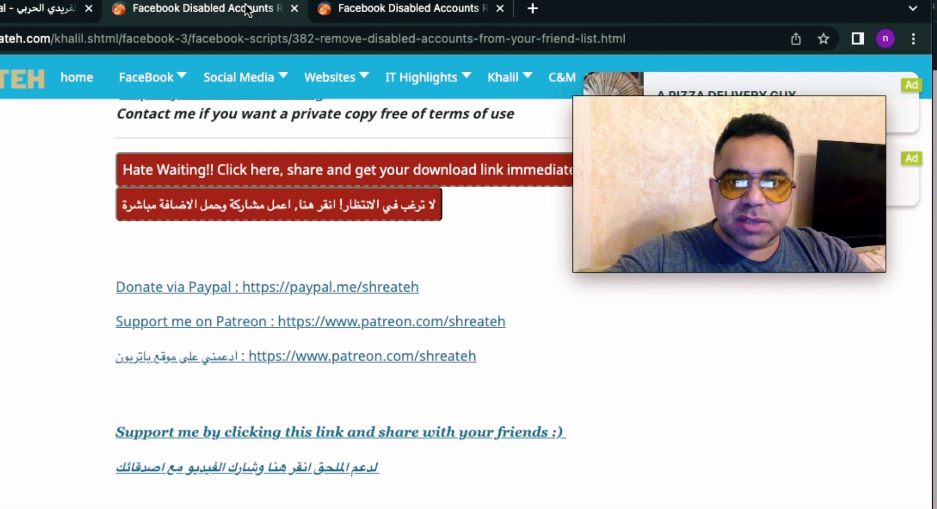
pyautogui.scroll(7, 56, 277)
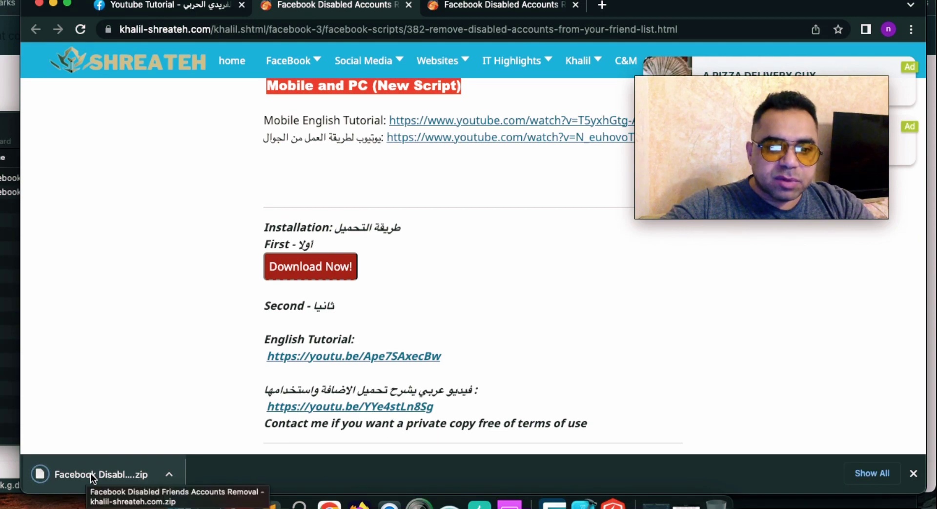
pyautogui.click(88, 473)
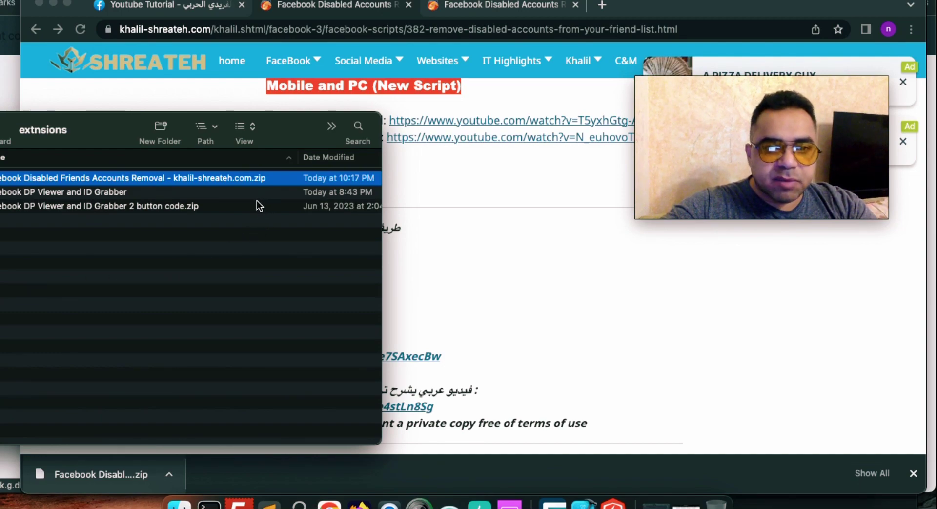
pyautogui.rightClick(149, 180)
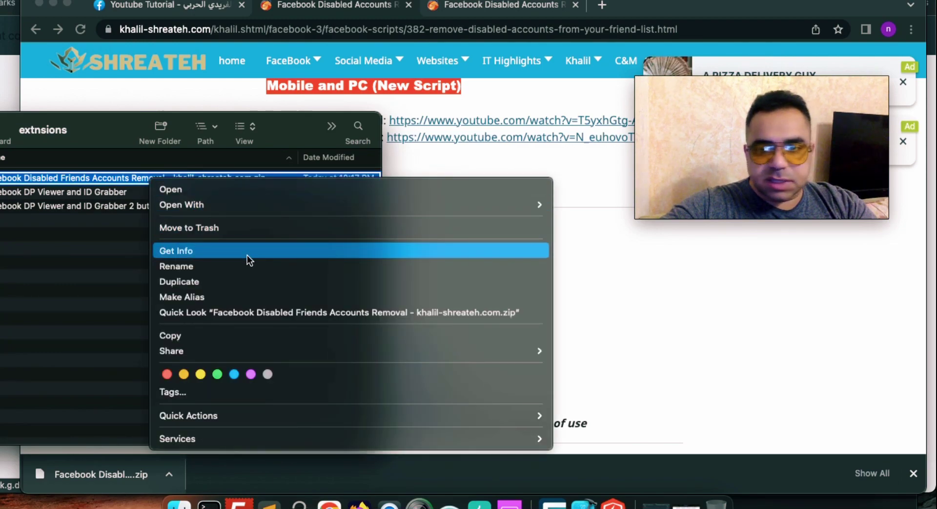
pyautogui.click(78, 286)
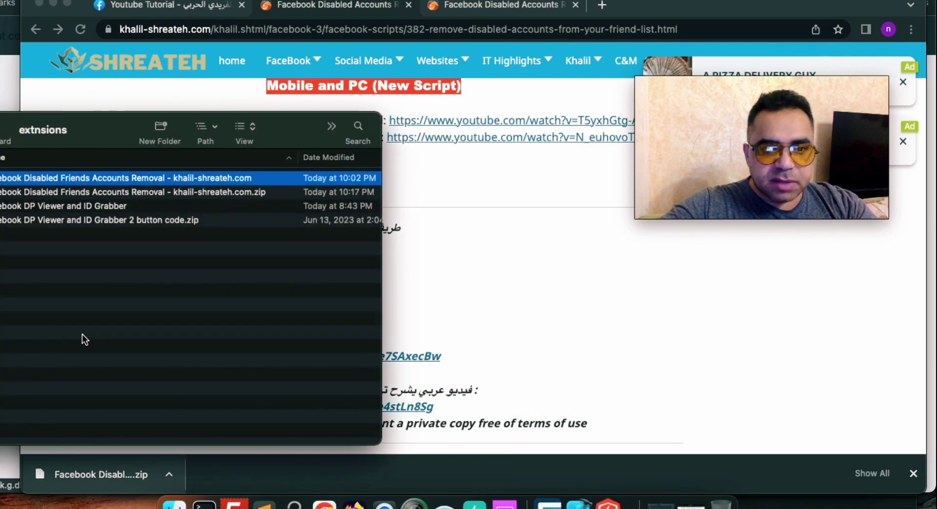
# Open Chrome's extension management page and turn on Developer mode
pyautogui.click(494, 212)
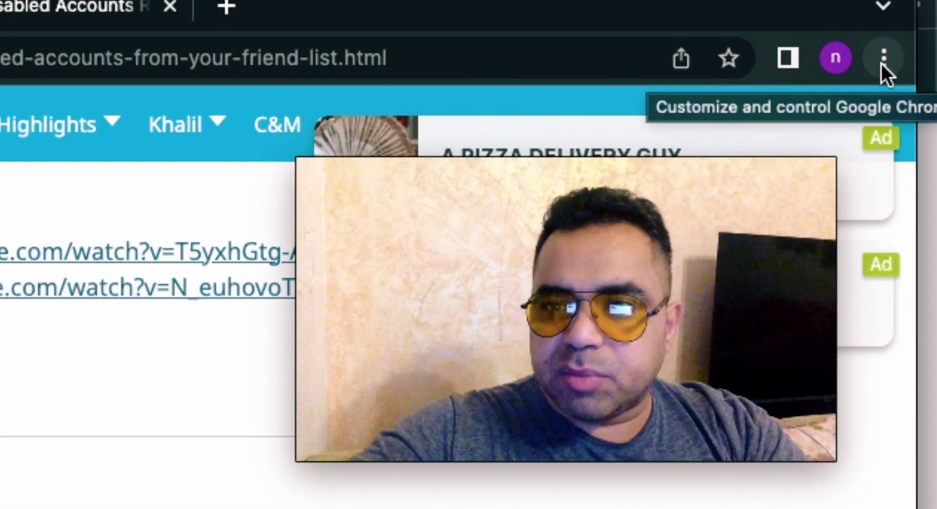
pyautogui.click(883, 61)
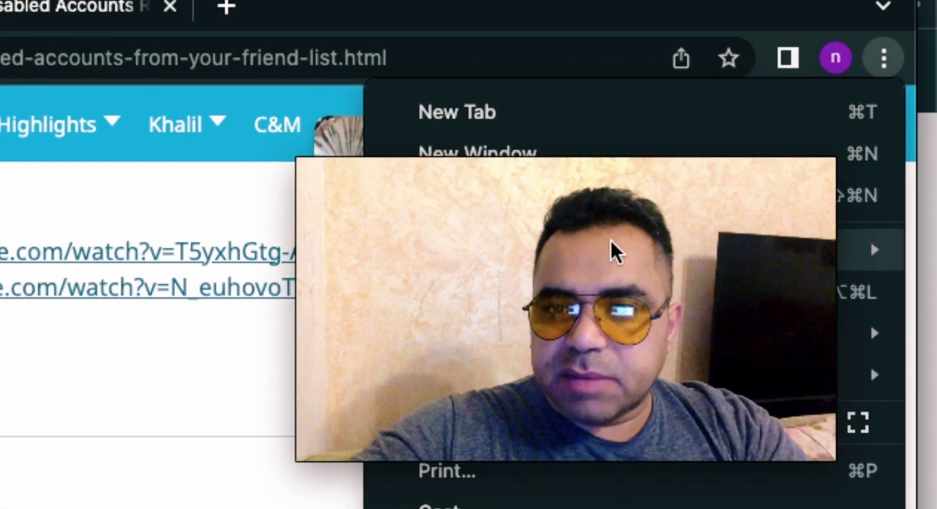
pyautogui.press('Escape')
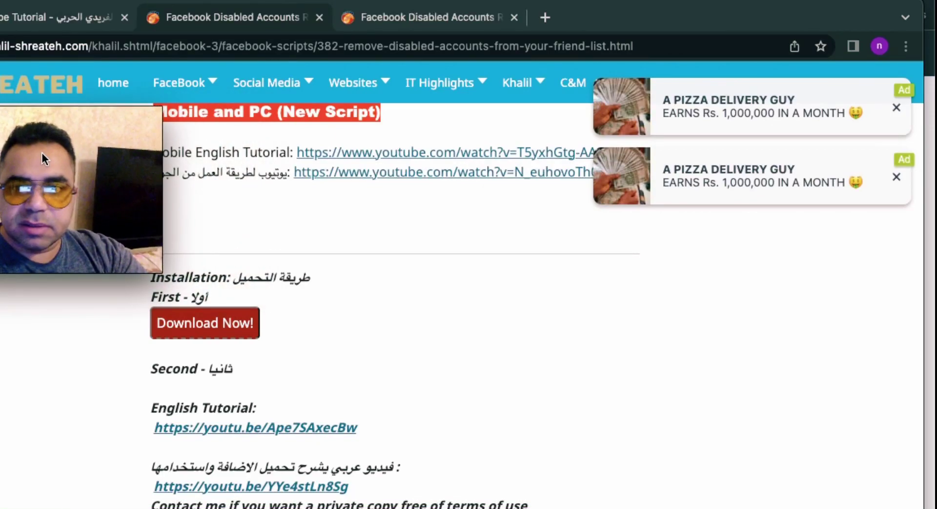
pyautogui.click(904, 47)
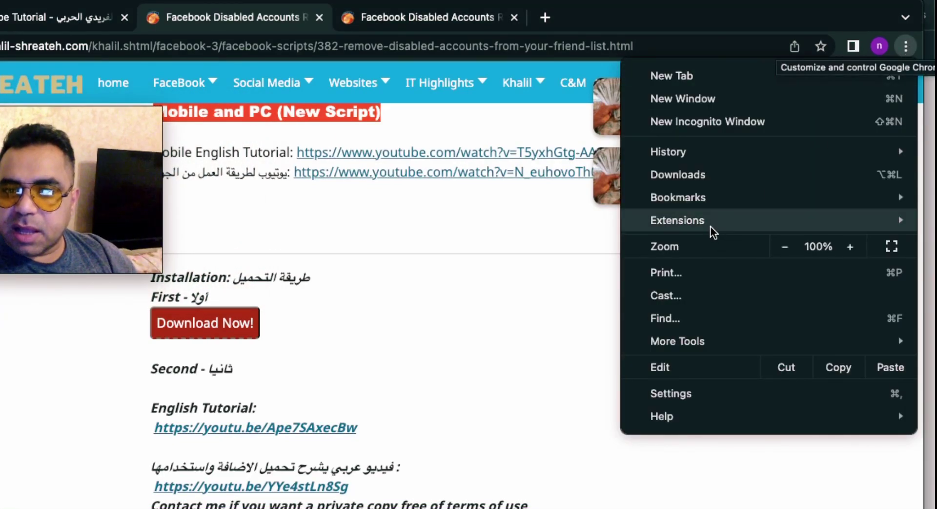
pyautogui.moveTo(713, 224)
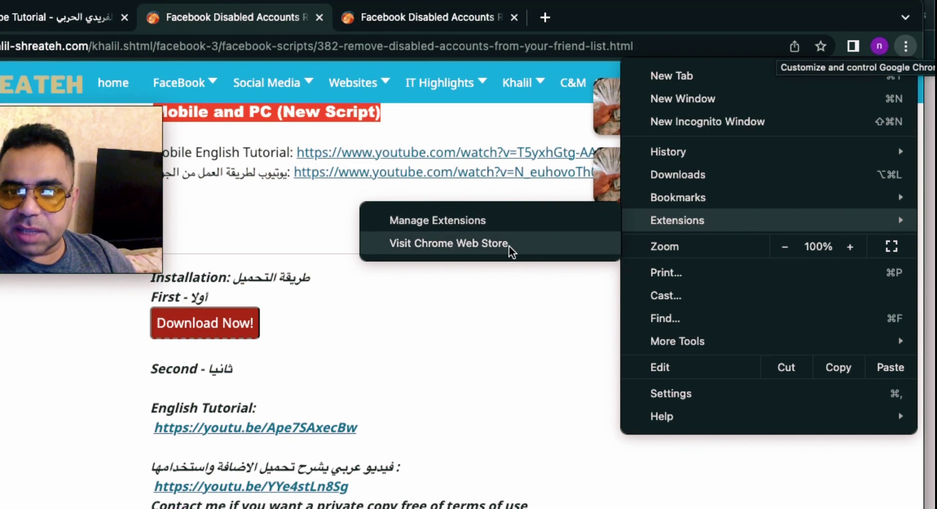
pyautogui.click(460, 222)
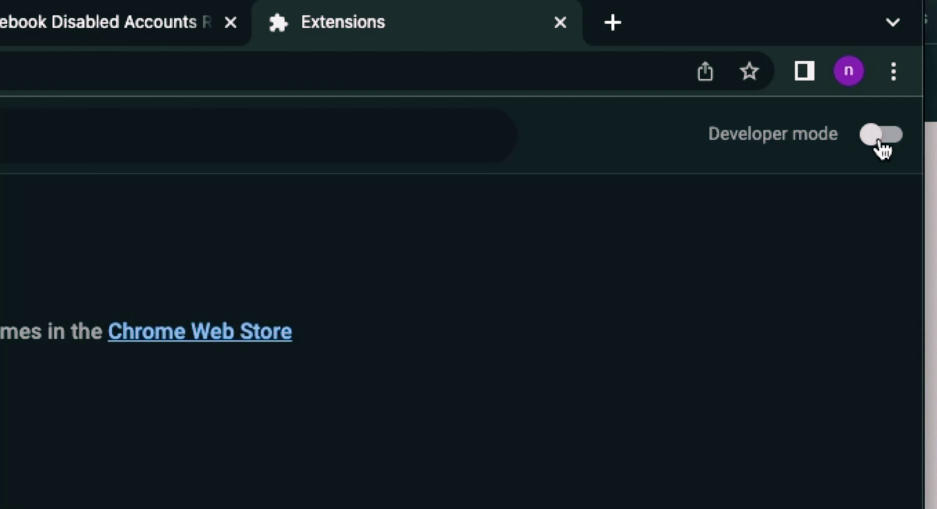
pyautogui.click(880, 138)
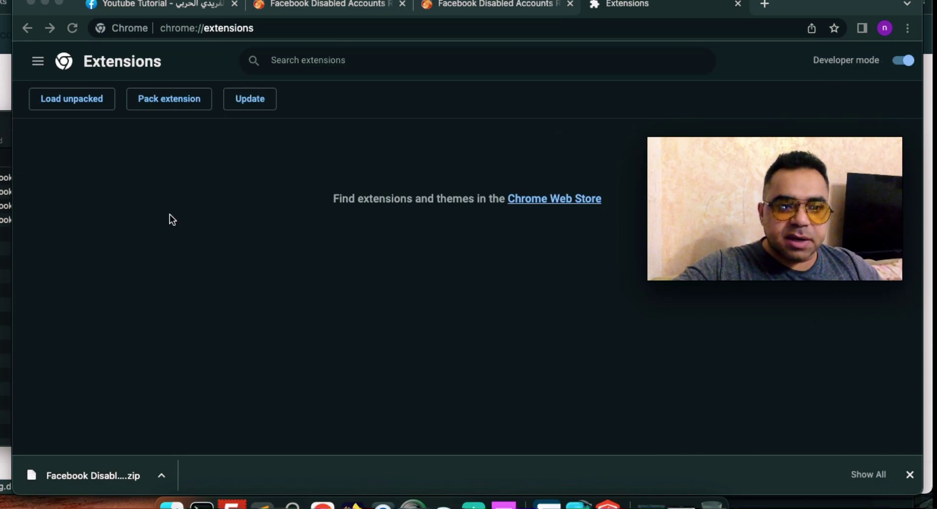
# Install the extracted Facebook Disabled Friends Accounts Removal folder, not the zip, as an unpacked extension in Chrome
pyautogui.click(6, 213)
pyautogui.click(86, 178)
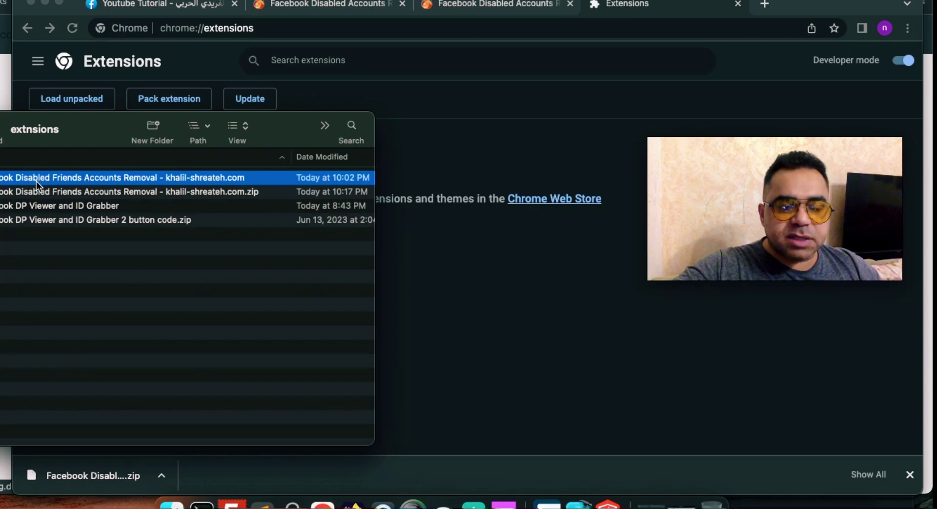
pyautogui.click(60, 192)
pyautogui.click(58, 176)
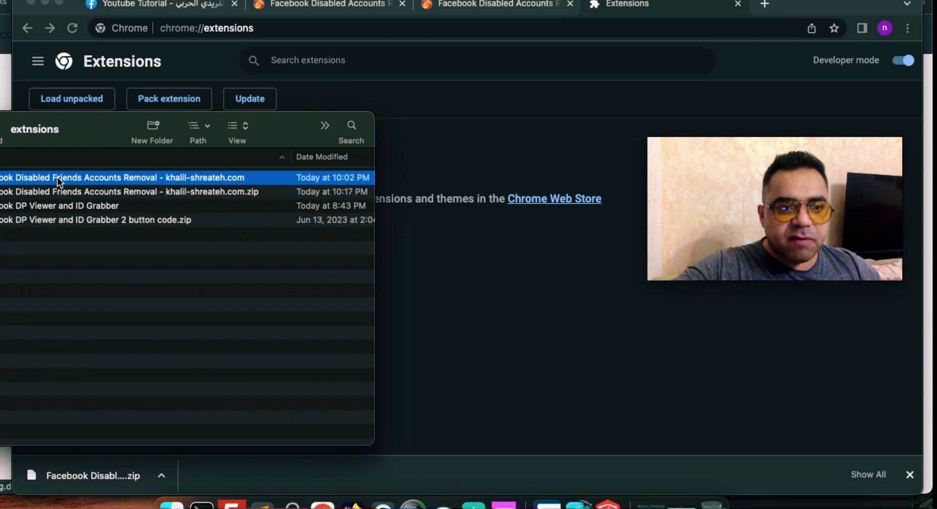
pyautogui.click(163, 193)
pyautogui.click(128, 179)
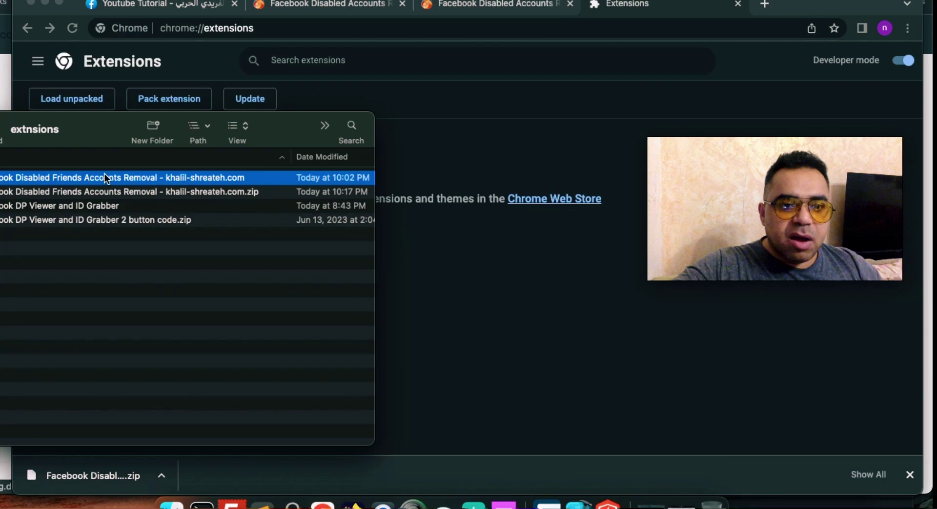
pyautogui.moveTo(104, 175); pyautogui.dragTo(393, 269)
pyautogui.moveTo(395, 267); pyautogui.dragTo(467, 289)
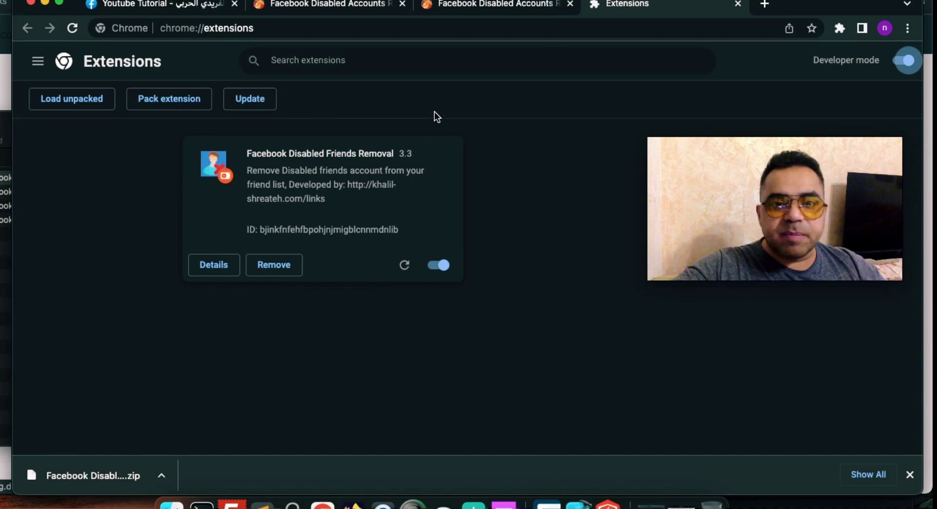
# Switch to the open Facebook page, pin the Facebook Disabled Friends Removal extension and launch it there
pyautogui.click(226, 6)
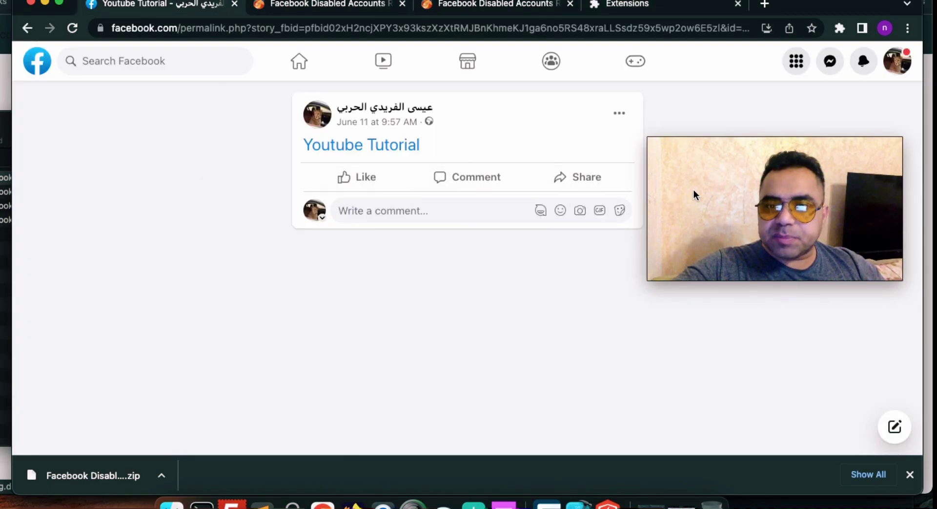
pyautogui.click(839, 29)
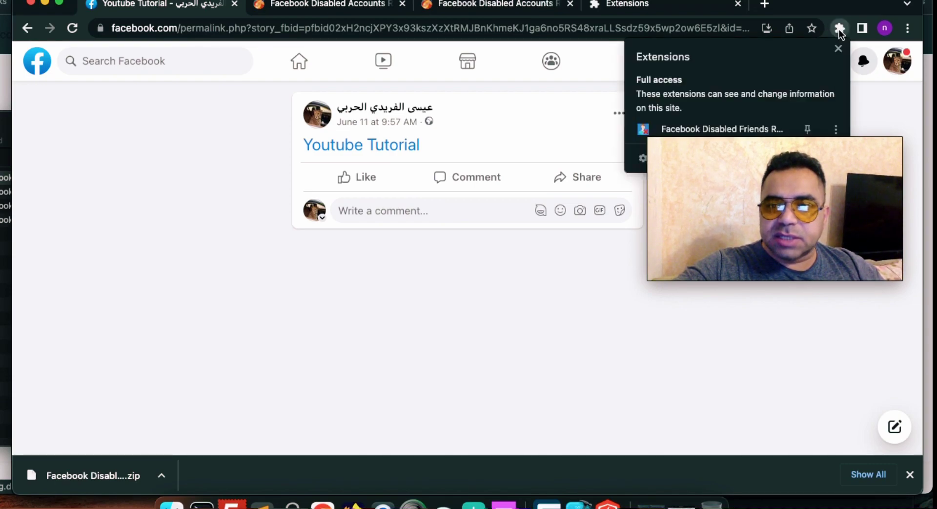
pyautogui.click(786, 180)
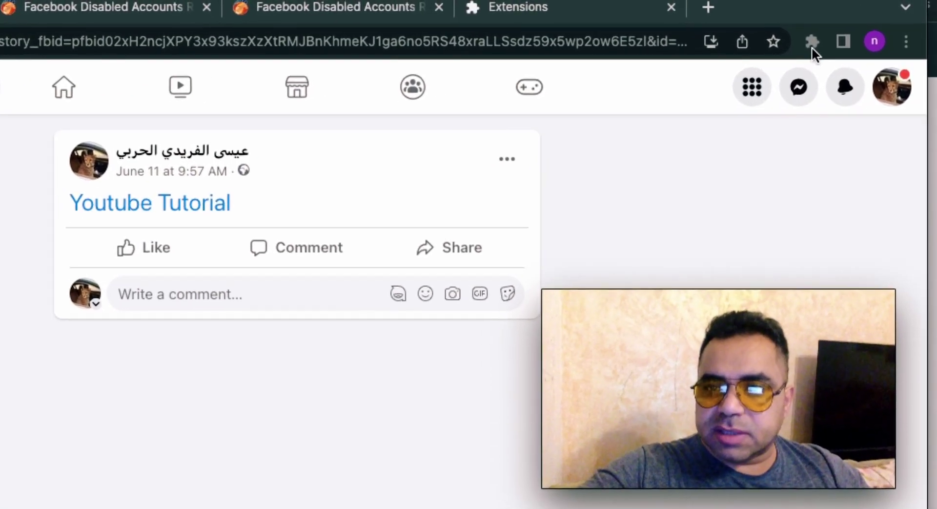
pyautogui.click(824, 35)
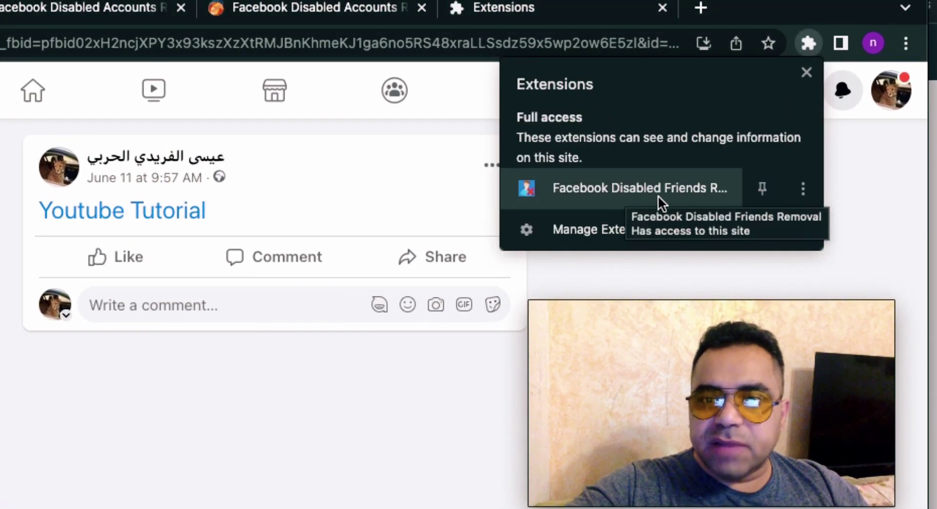
pyautogui.click(755, 201)
pyautogui.click(772, 16)
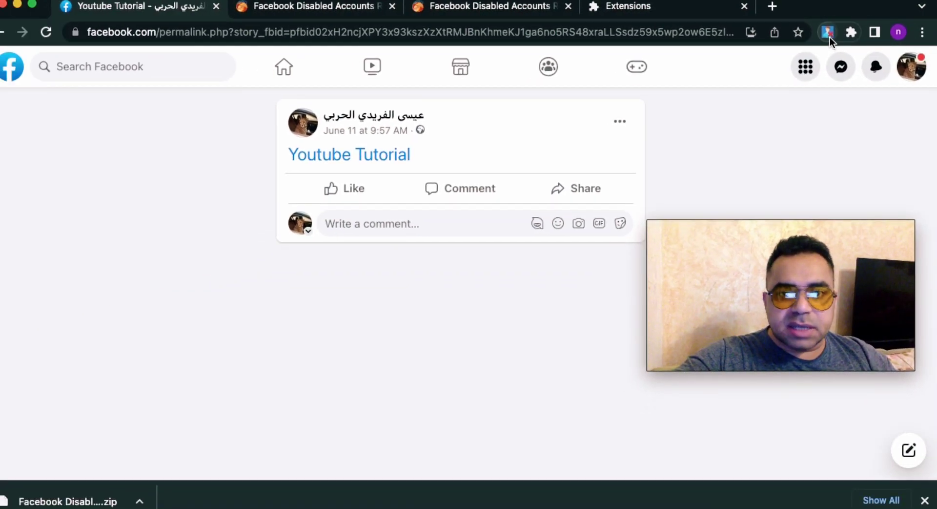
pyautogui.click(829, 38)
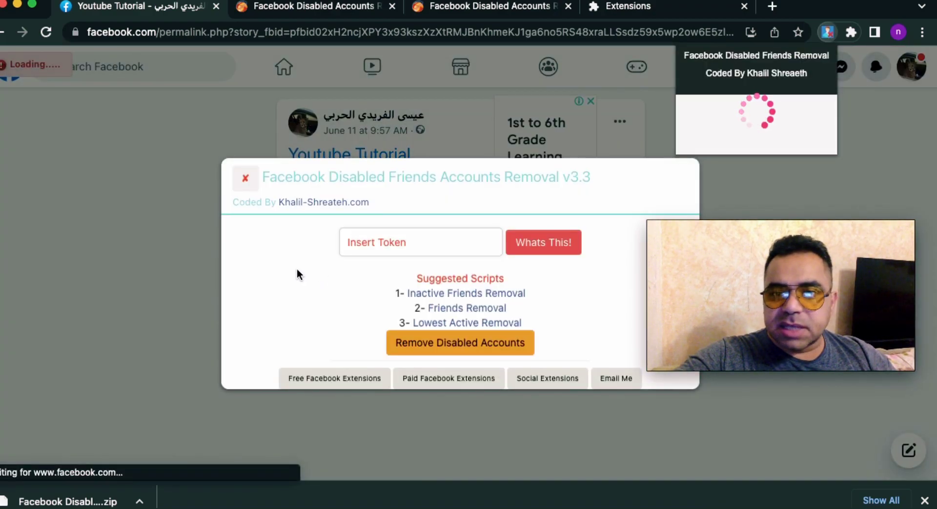
pyautogui.click(297, 268)
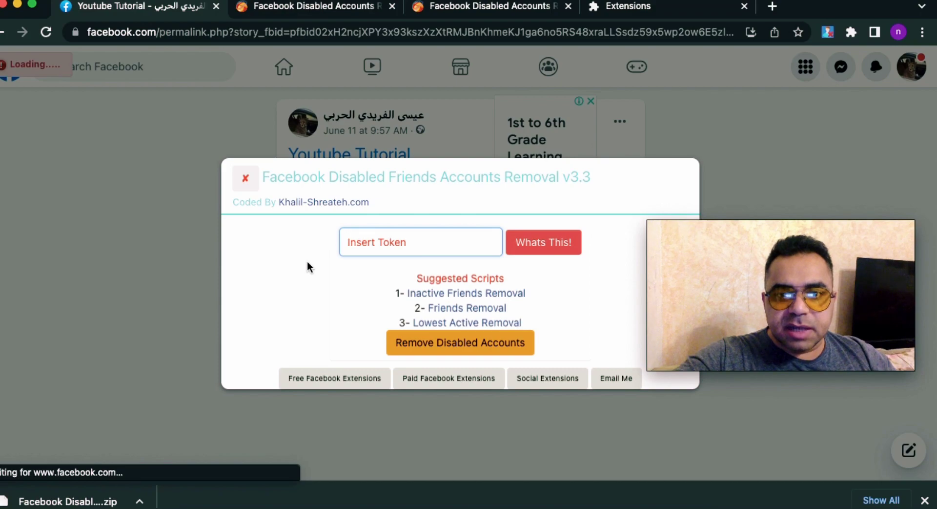
pyautogui.click(373, 244)
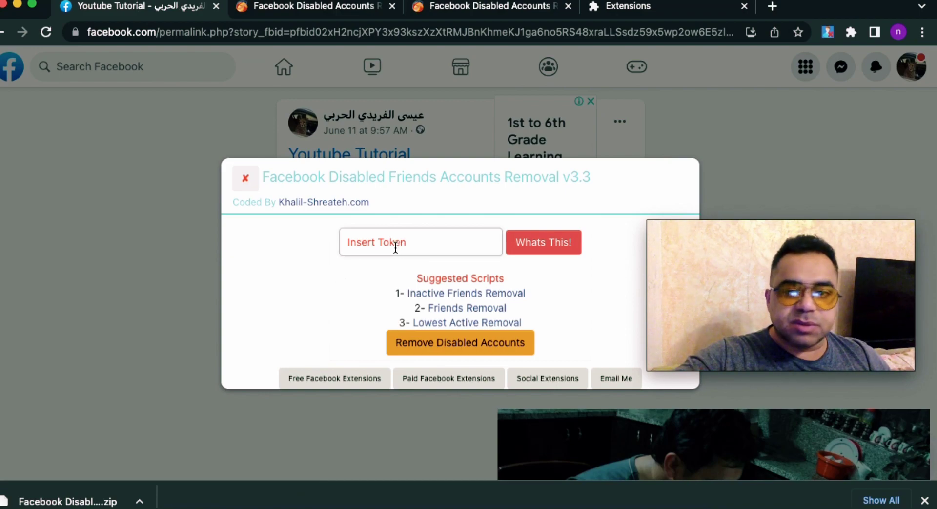
pyautogui.click(473, 13)
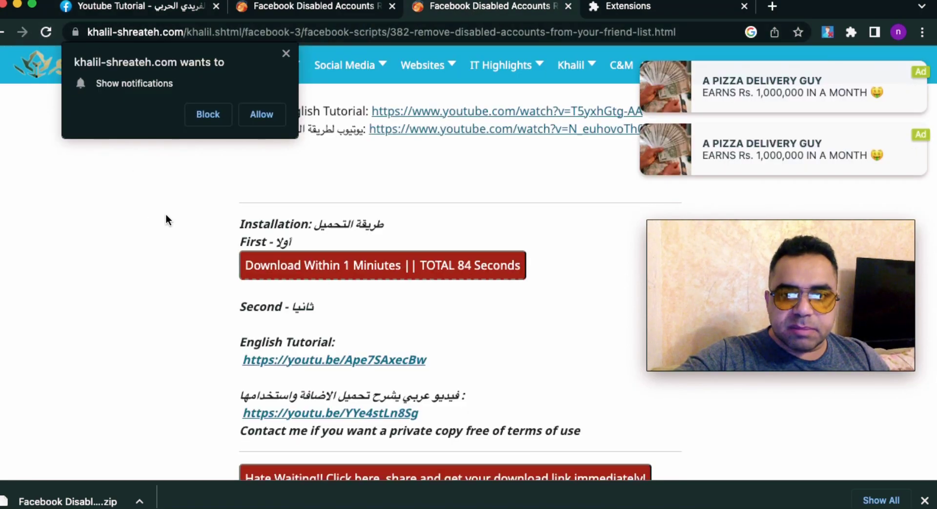
pyautogui.click(221, 15)
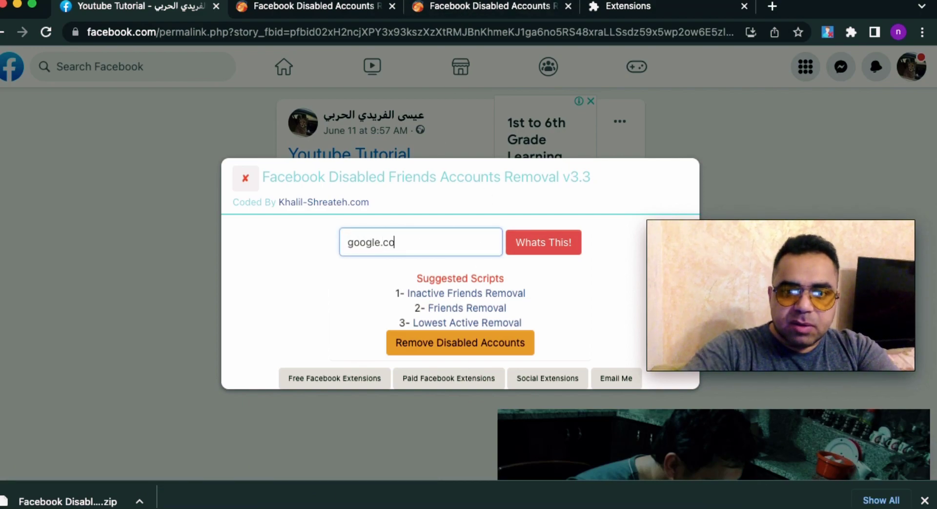
# Go to google.com in a new tab from the extension's token field, search for "shreateh apps" and open the khalil-shreateh.com social applications page
pyautogui.rightClick(378, 247)
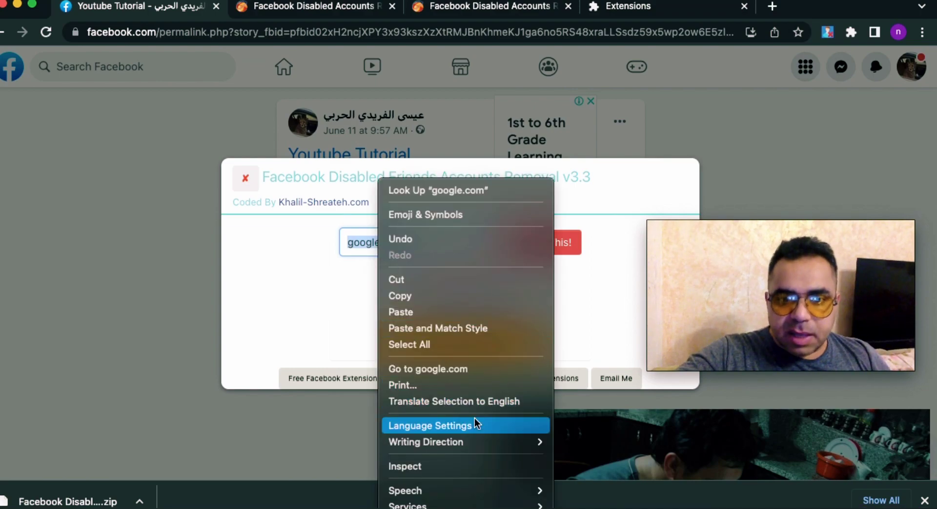
pyautogui.click(466, 368)
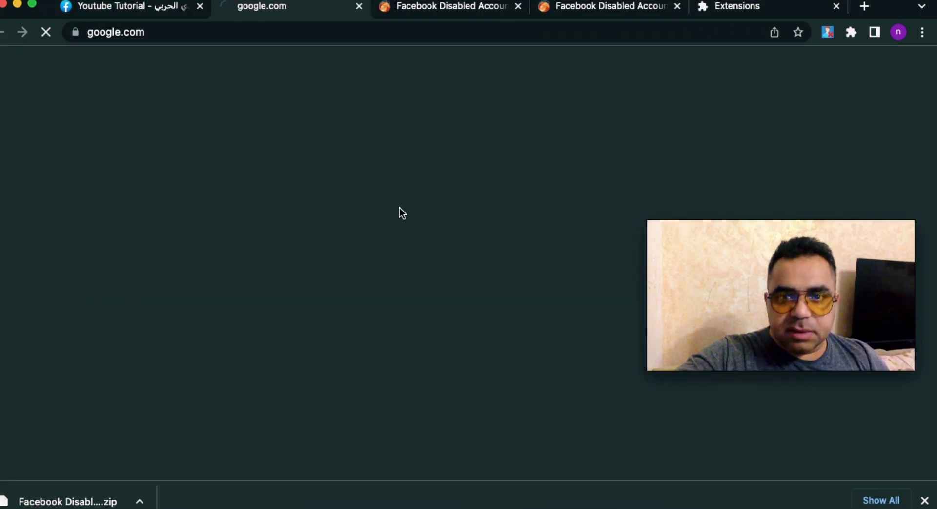
pyautogui.write('shreateh apps')
pyautogui.press('Return')
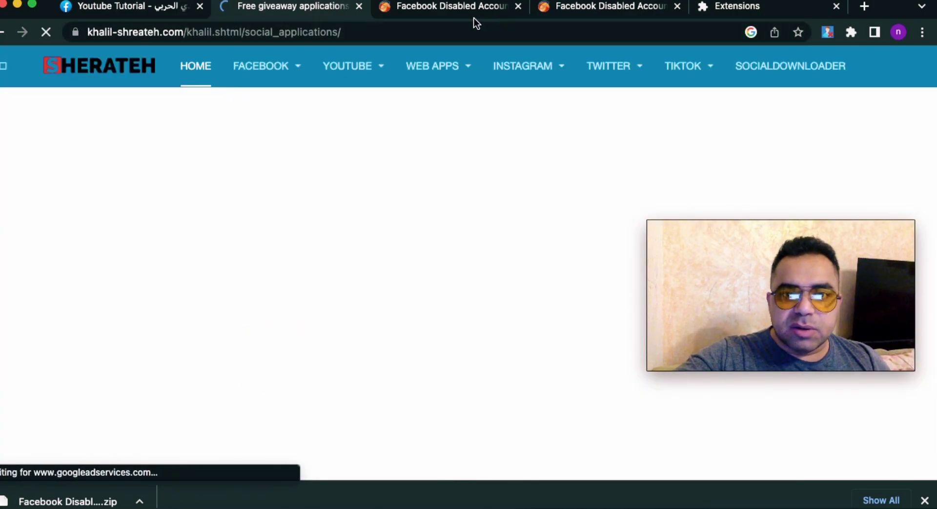
# On the open Disabled Accounts Removal page, look for where the site links to its Social Applications
pyautogui.click(460, 7)
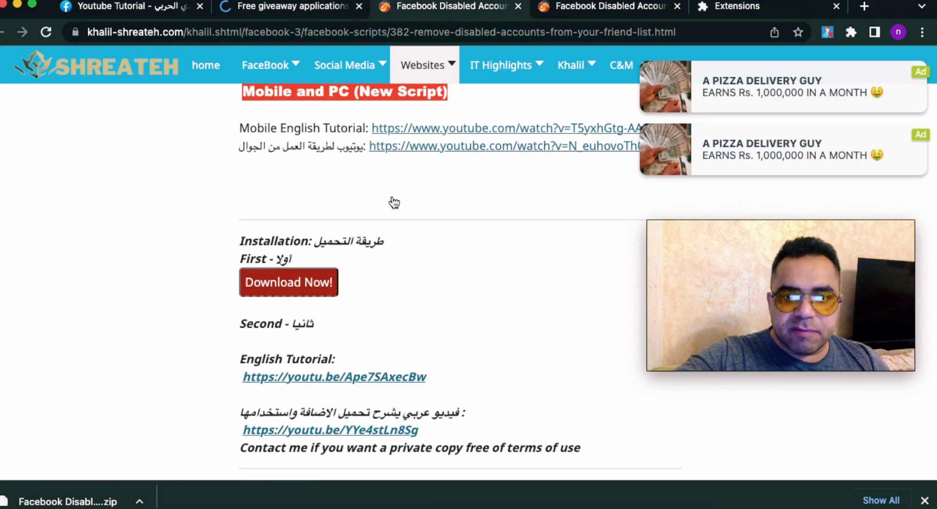
pyautogui.scroll(10, 394, 198)
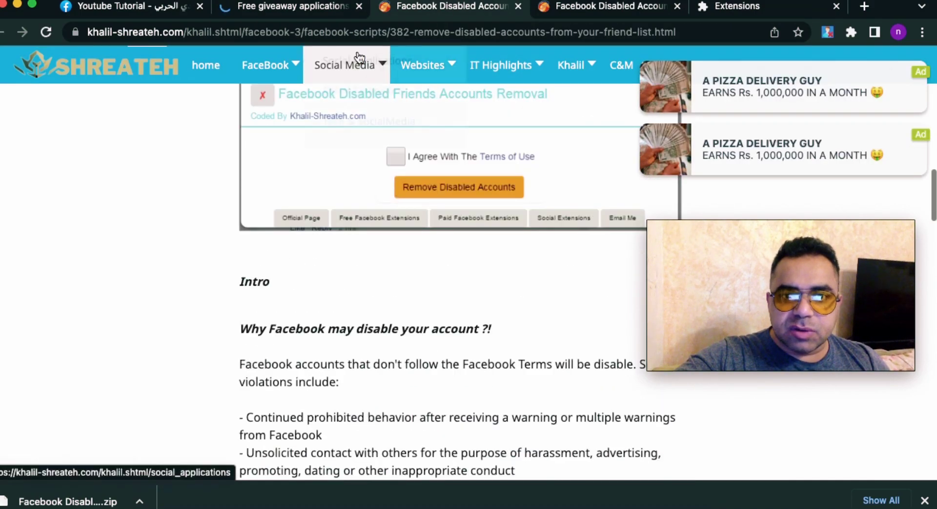
pyautogui.moveTo(356, 67)
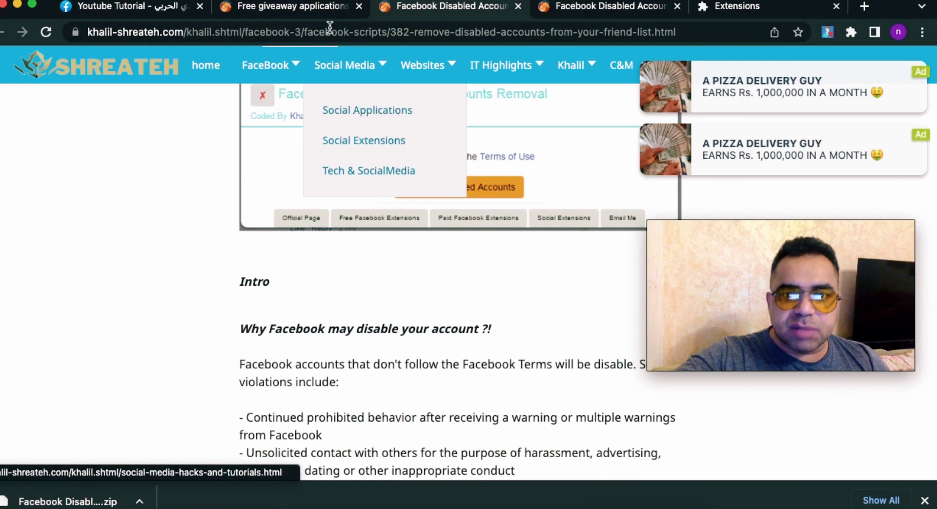
# Return to the Free giveaway applications page and dismiss its notification request and full-page ad
pyautogui.click(319, 7)
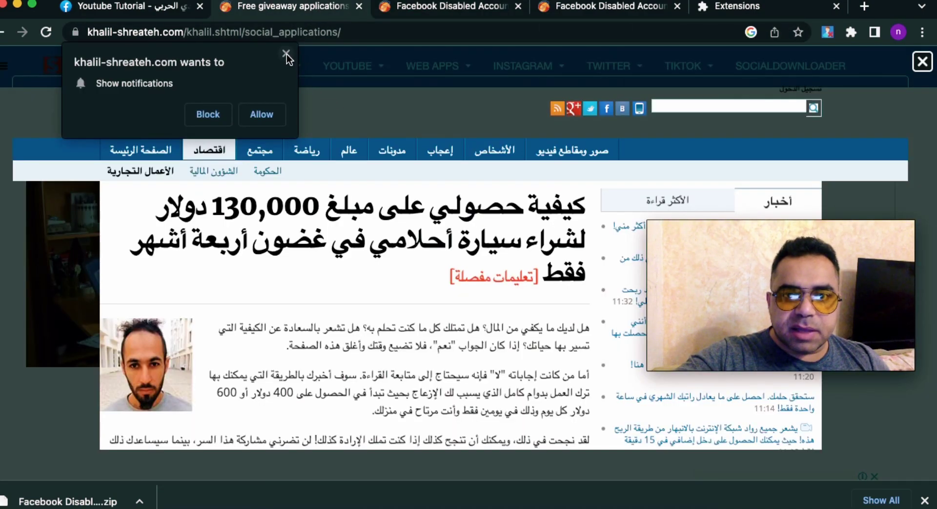
pyautogui.click(287, 53)
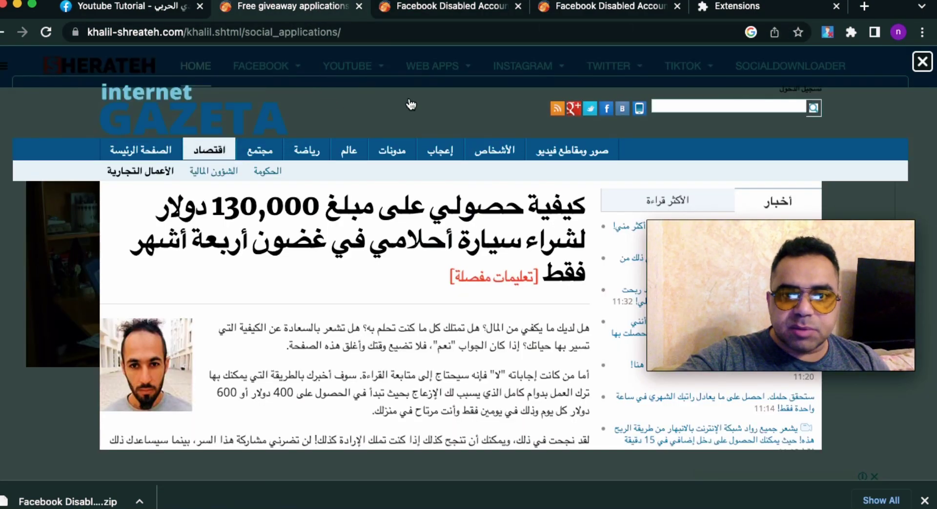
pyautogui.click(921, 66)
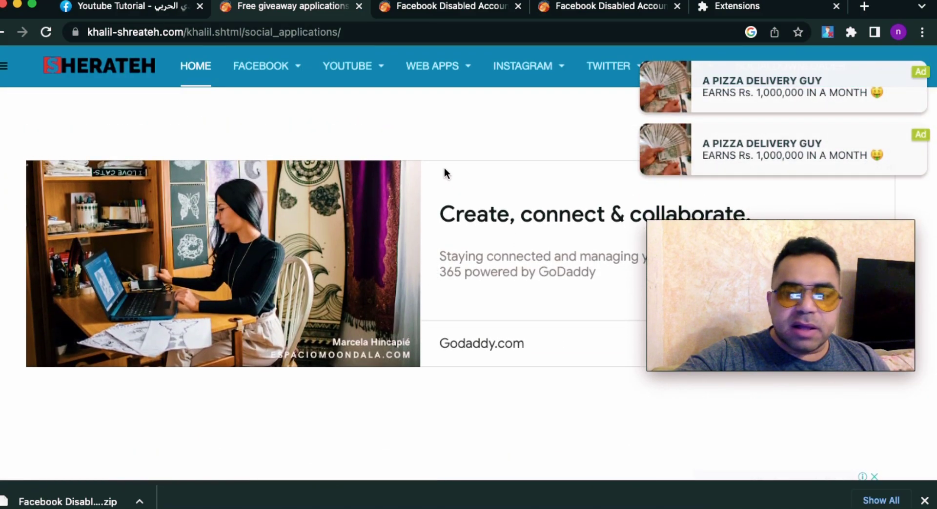
# Open the Token Generator from the site's web apps
pyautogui.moveTo(439, 77)
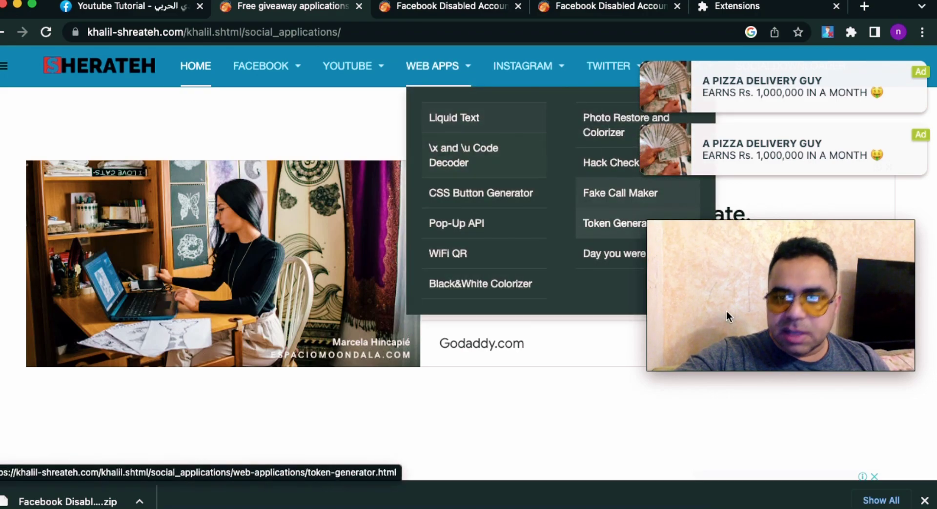
pyautogui.moveTo(726, 310); pyautogui.dragTo(67, 144)
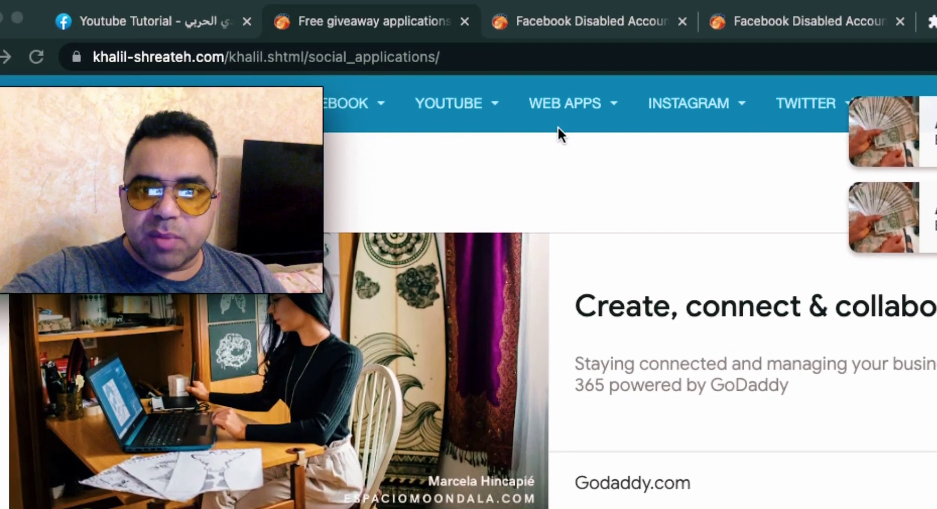
pyautogui.rightClick(558, 128)
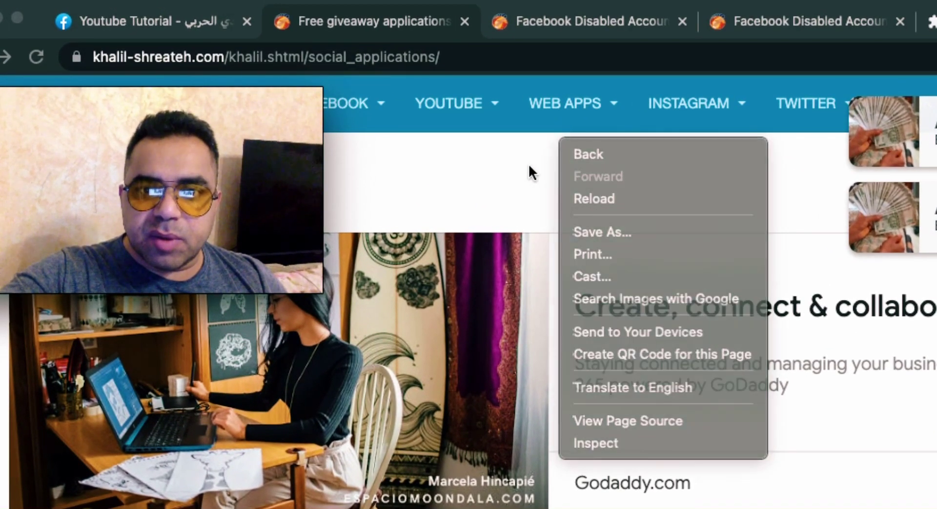
pyautogui.click(567, 113)
pyautogui.moveTo(571, 115)
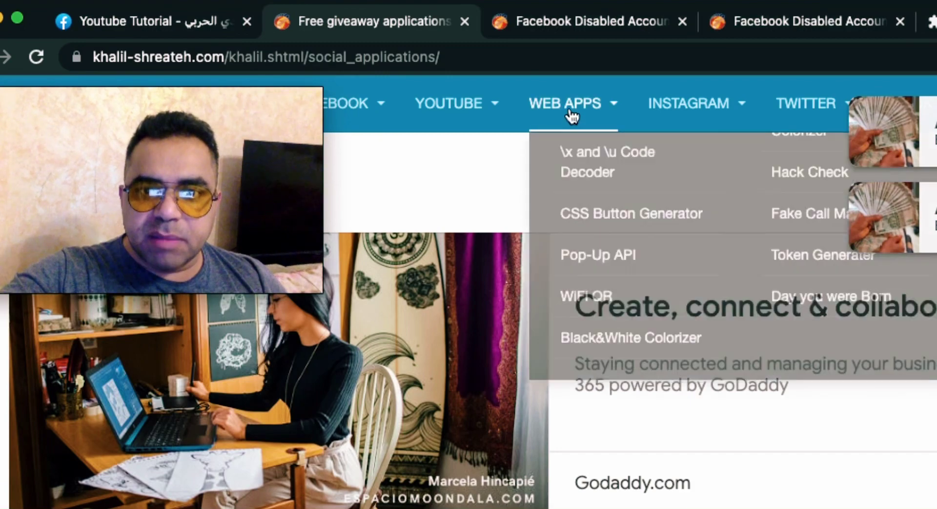
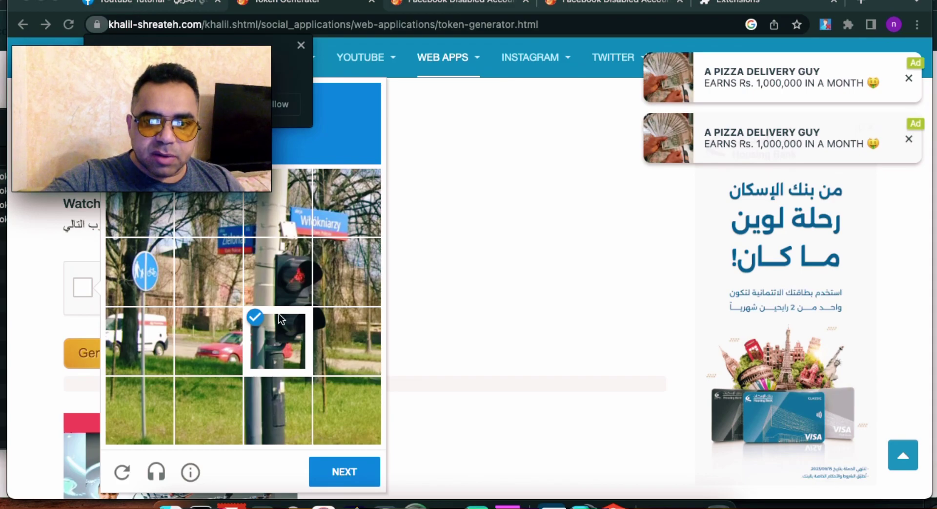
# Complete the reCAPTCHA image challenges on the Token Generator page, selecting the traffic light tiles and then the motorcycle tiles
pyautogui.click(279, 295)
pyautogui.click(341, 468)
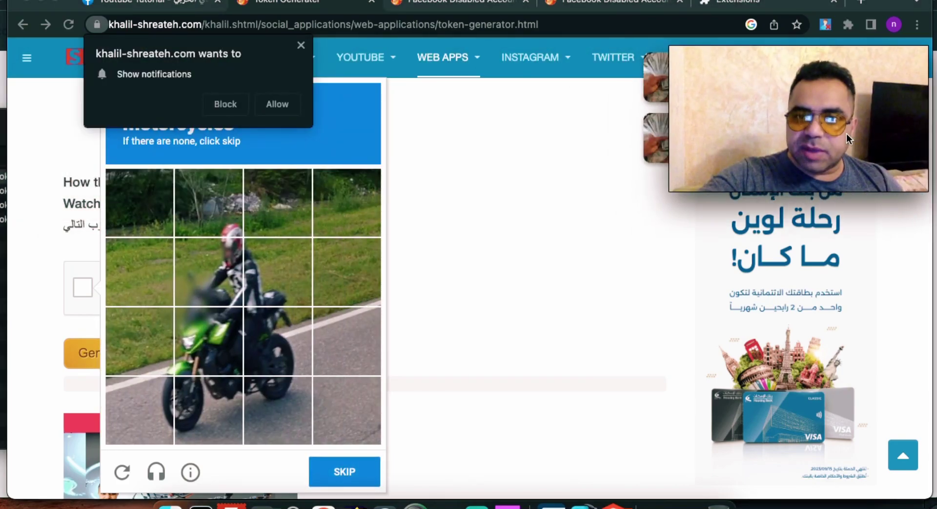
pyautogui.click(229, 273)
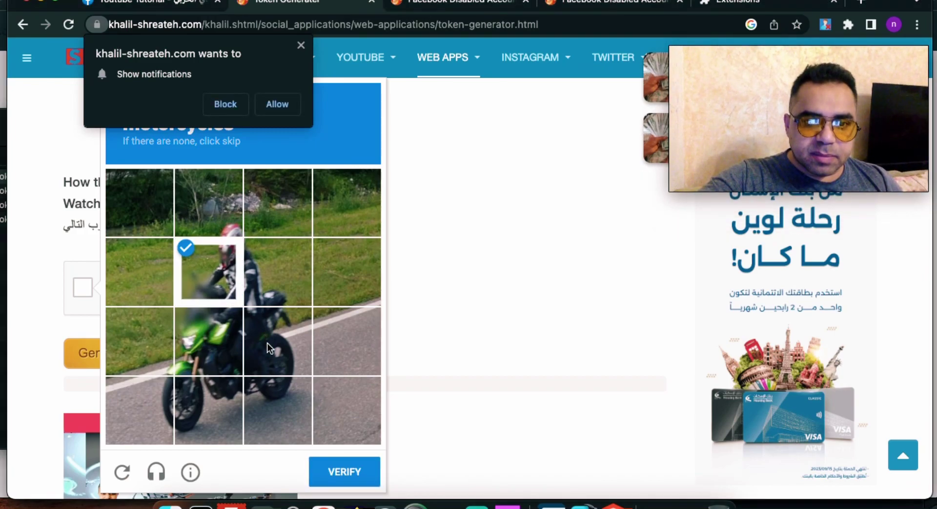
pyautogui.click(270, 345)
pyautogui.click(219, 356)
pyautogui.click(324, 464)
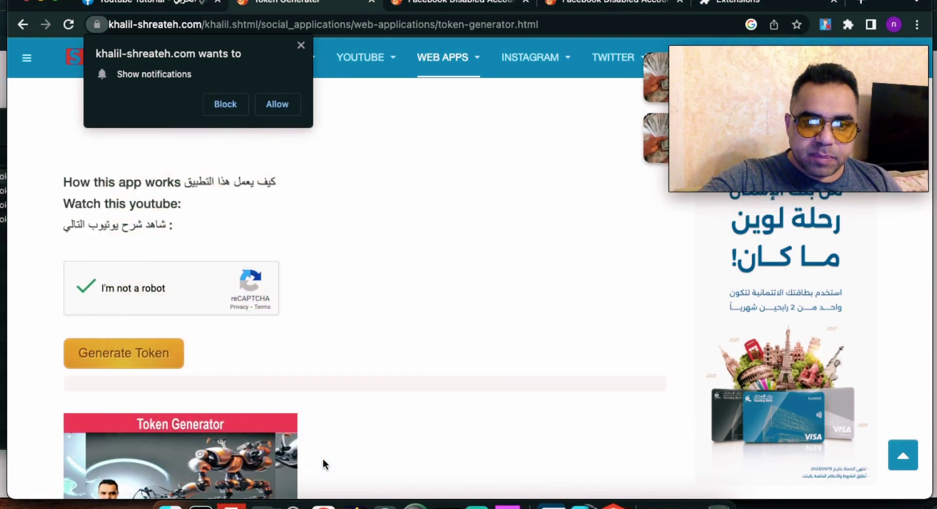
# Start generating the token and dismiss the site's notification request
pyautogui.click(138, 359)
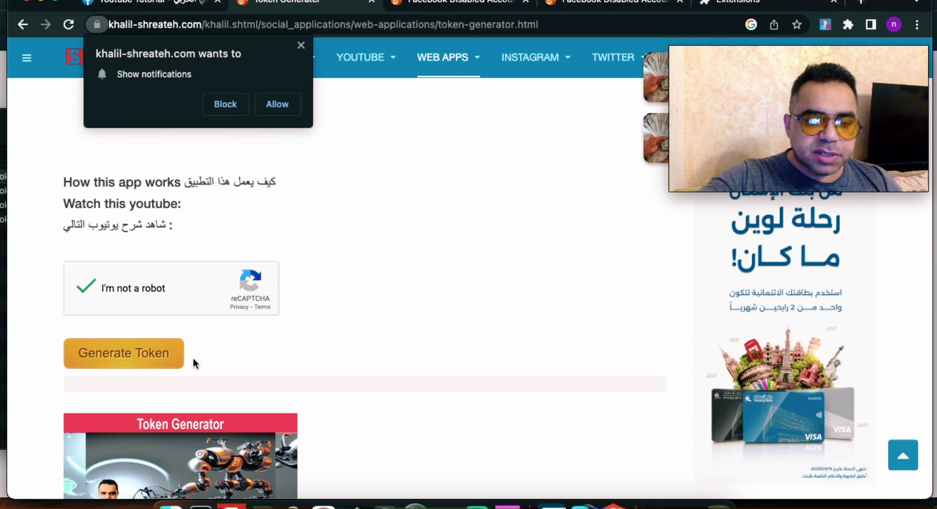
pyautogui.scroll(-1, 215, 363)
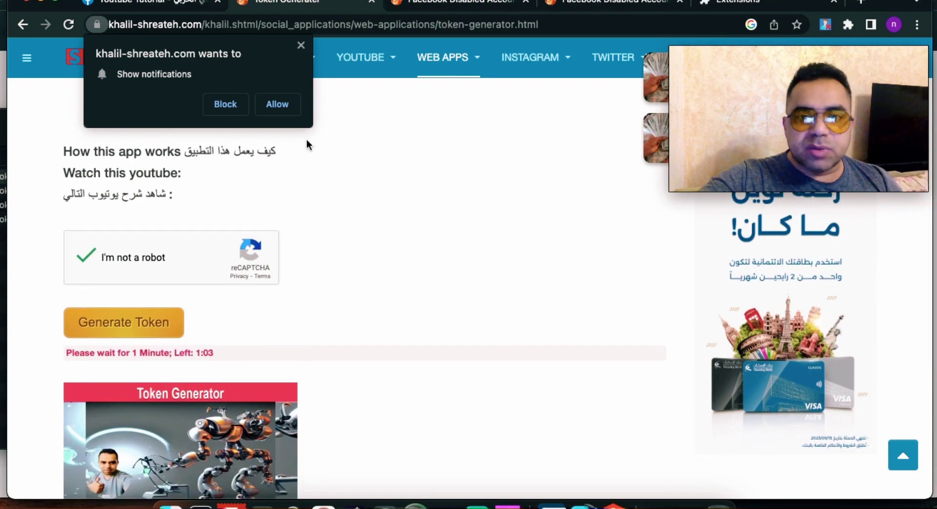
pyautogui.click(301, 45)
pyautogui.click(276, 58)
pyautogui.moveTo(317, 238); pyautogui.dragTo(104, 178)
pyautogui.click(468, 379)
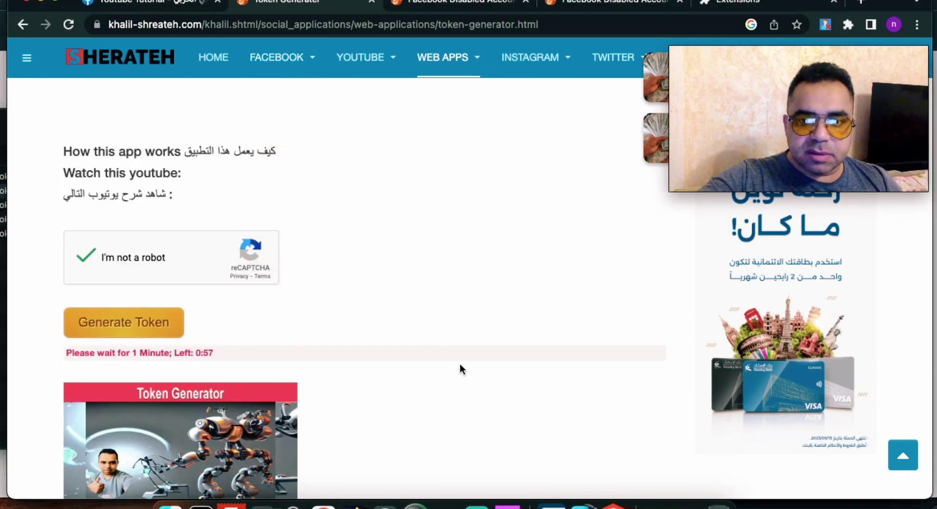
# Examine the extension download button and its waiting timer on the two open Disabled Accounts Removal pages
pyautogui.click(567, 4)
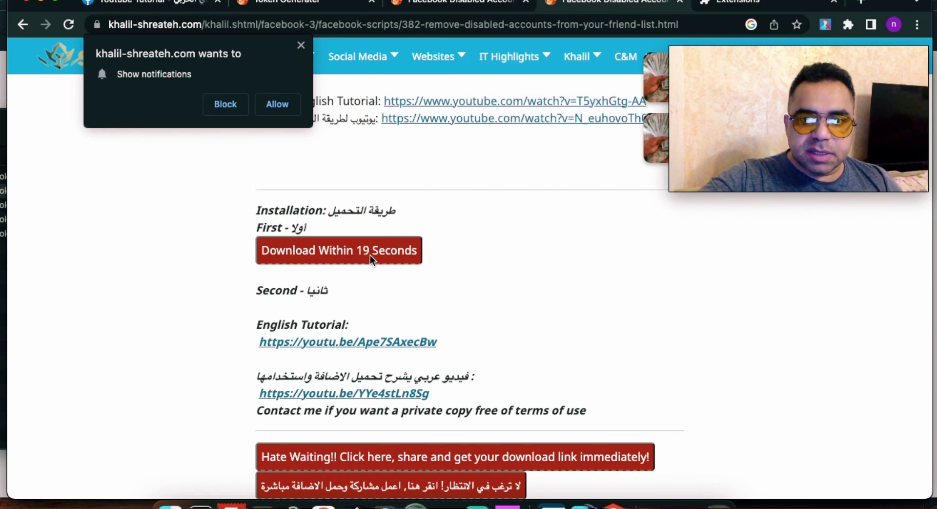
pyautogui.click(301, 47)
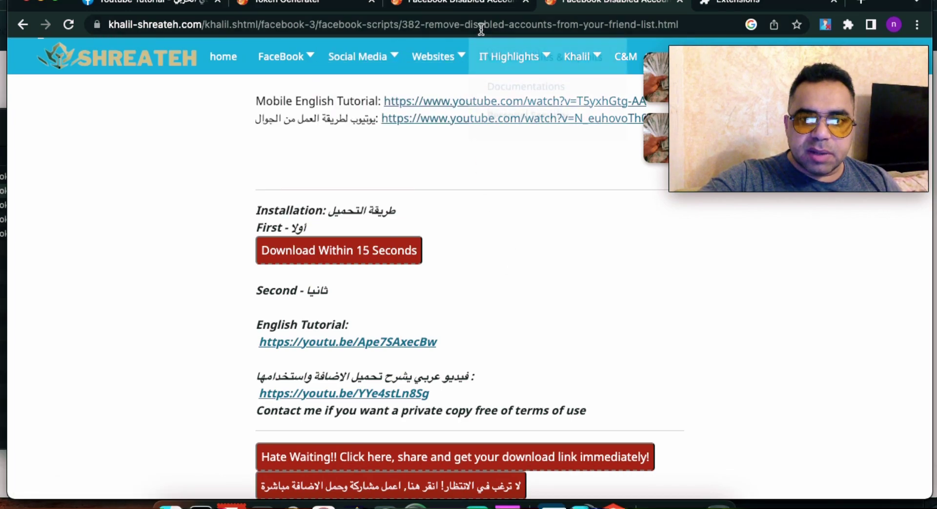
pyautogui.scroll(10, 361, 237)
pyautogui.scroll(-15, 365, 234)
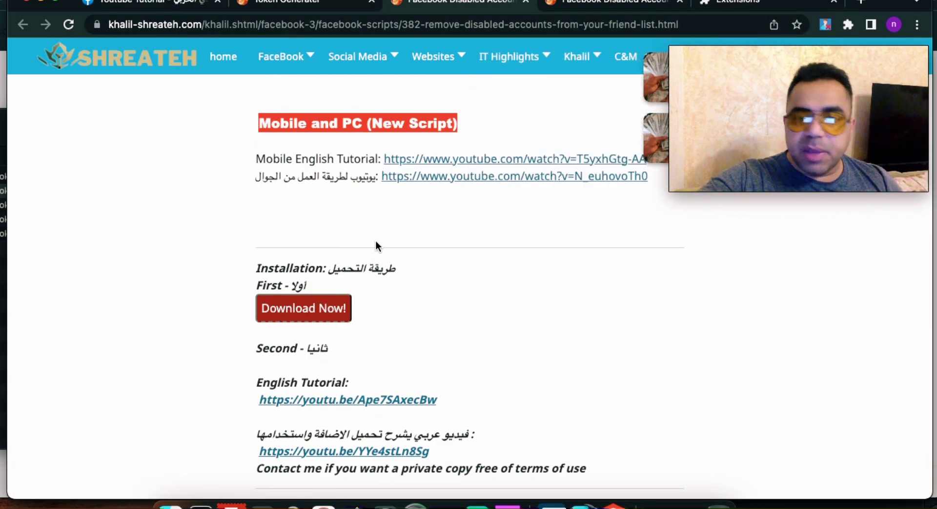
pyautogui.click(340, 315)
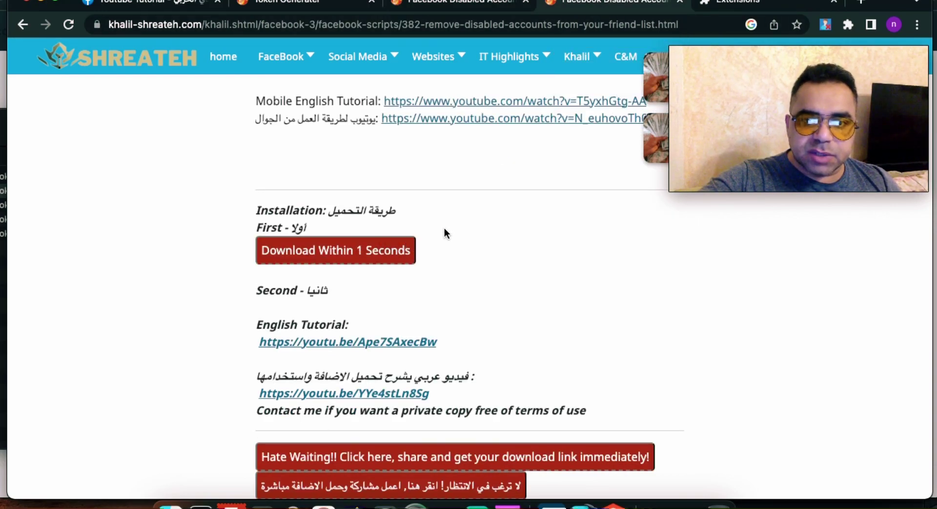
# Return to the Token Generator page, wait for the countdown to end and reload the page for phase 2
pyautogui.click(330, 4)
pyautogui.scroll(-1, 313, 253)
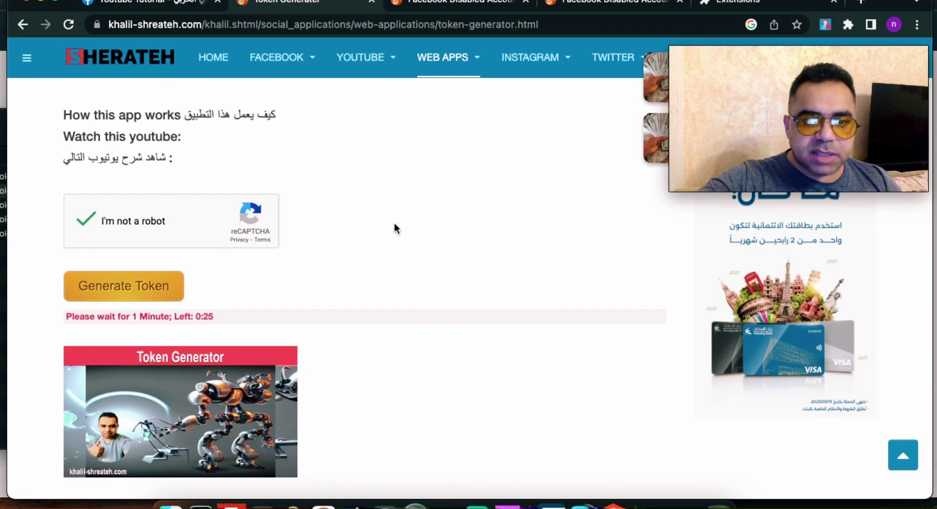
pyautogui.scroll(-1, 246, 289)
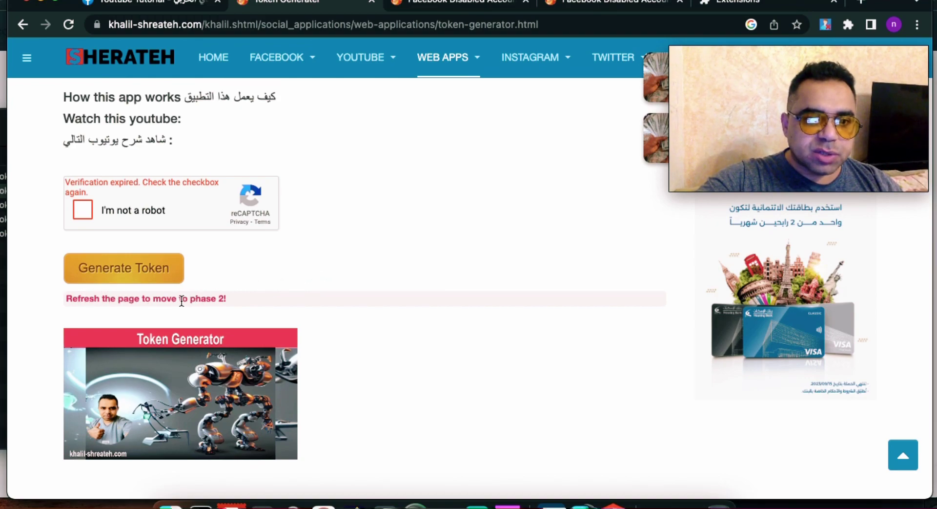
pyautogui.click(67, 26)
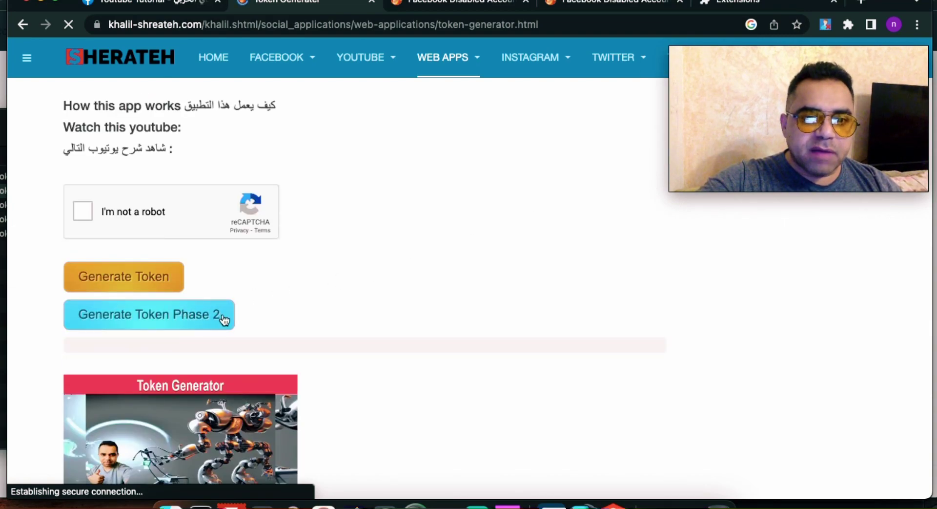
# Close the full-page ad, pass the reCAPTCHA check again and run Generate Token Phase 2 to obtain the token
pyautogui.click(225, 320)
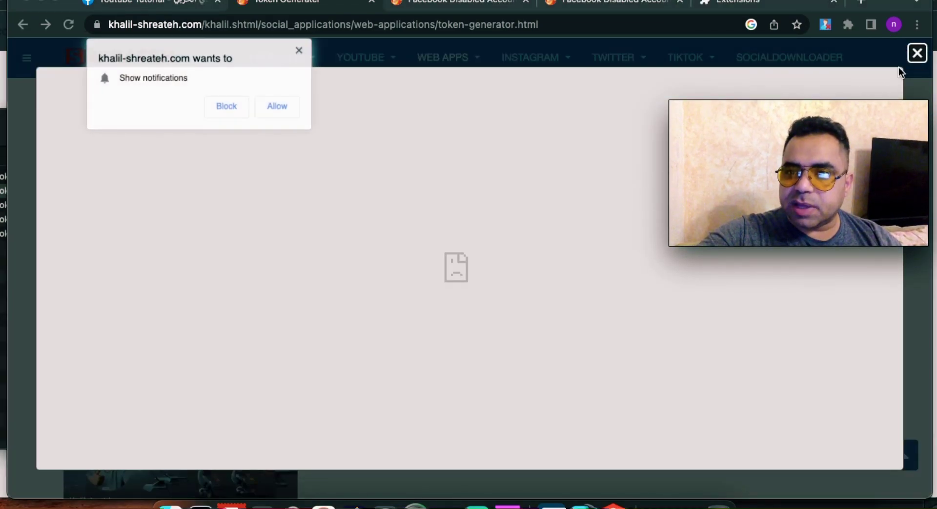
pyautogui.click(918, 53)
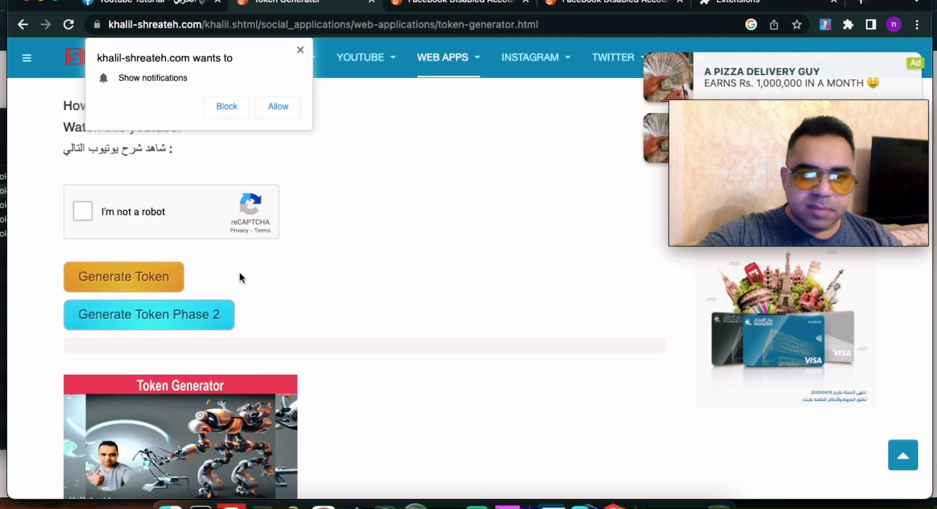
pyautogui.click(123, 212)
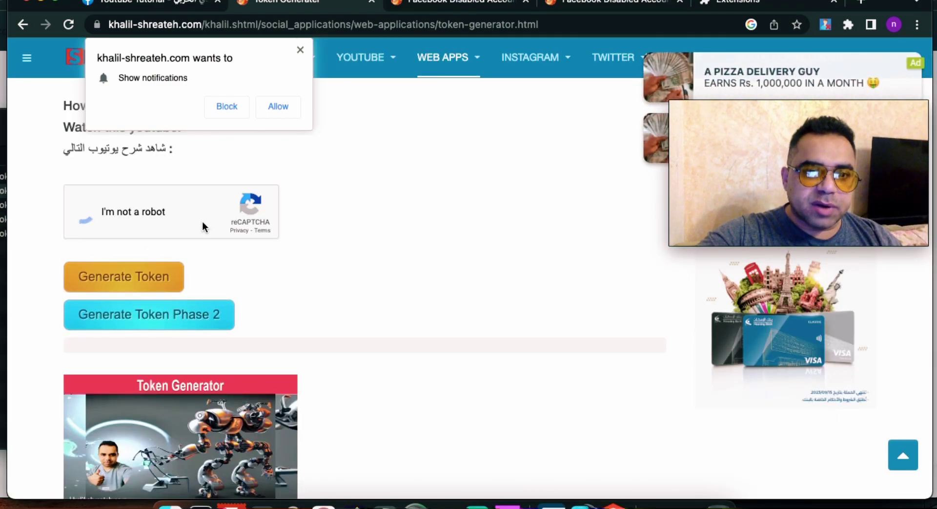
pyautogui.click(200, 322)
pyautogui.scroll(-2, 288, 297)
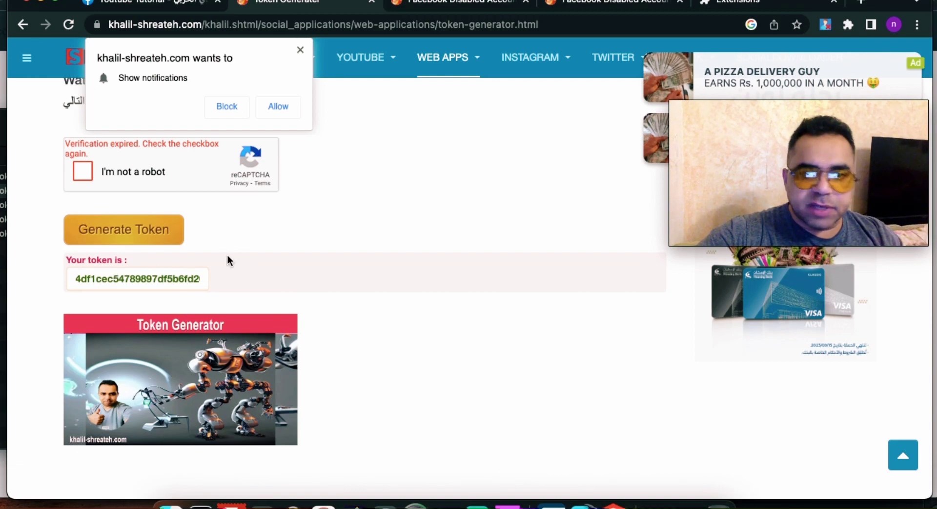
# Copy the generated token from the Token Generator page and paste it over google.com in the extension's token field
pyautogui.doubleClick(176, 276)
pyautogui.rightClick(175, 277)
pyautogui.click(262, 381)
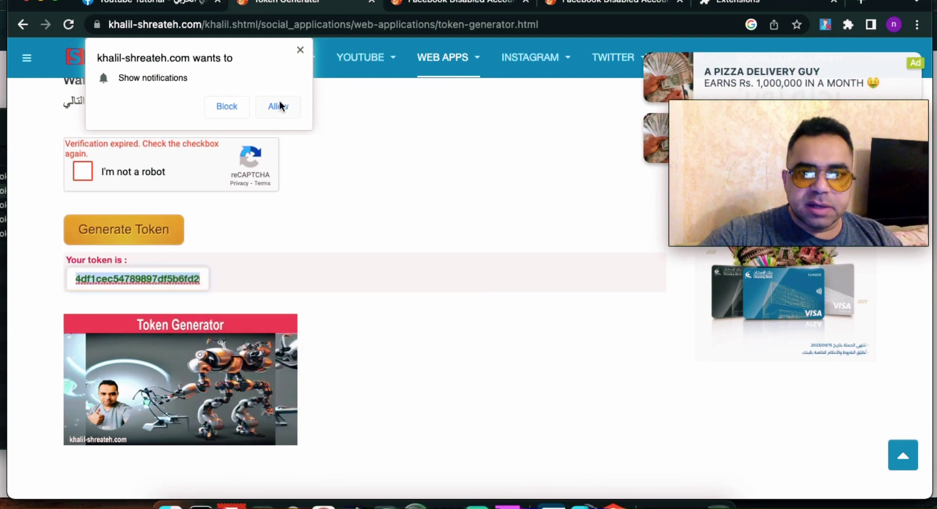
pyautogui.click(195, 6)
pyautogui.tripleClick(424, 238)
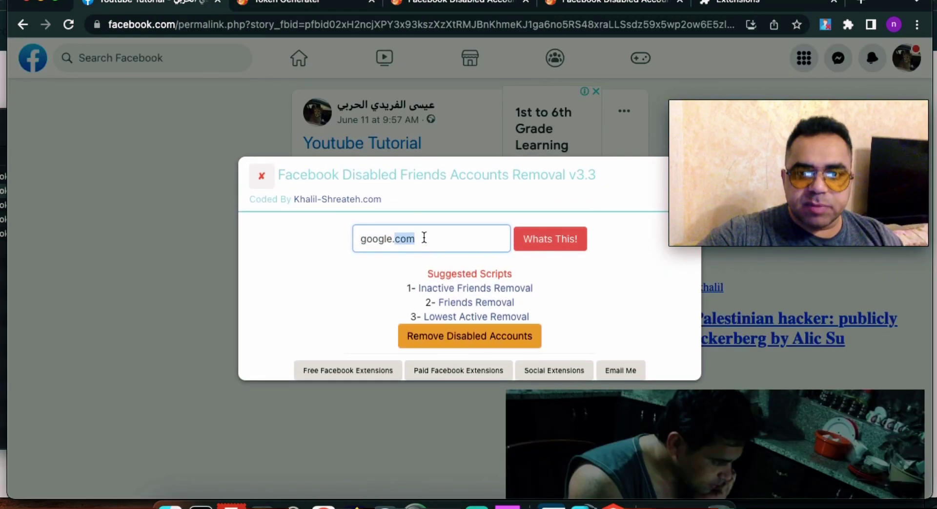
pyautogui.press('BackSpace')
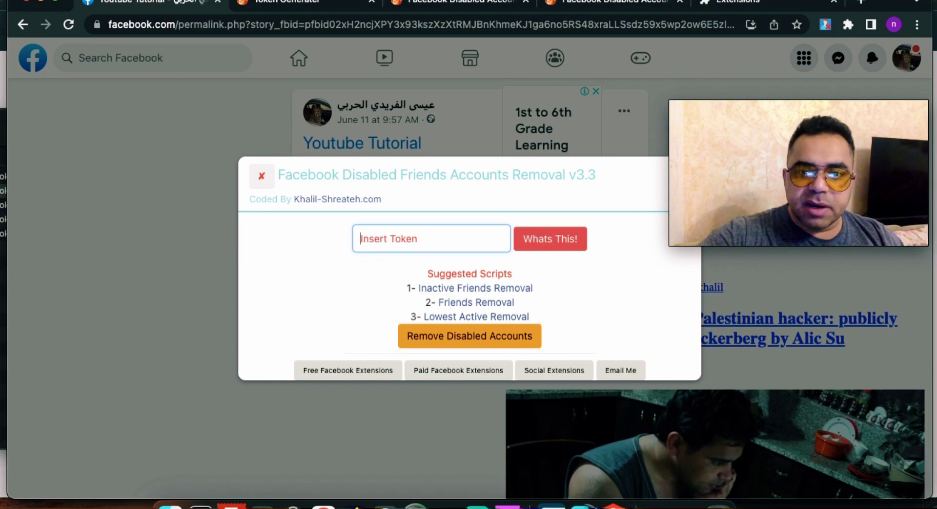
pyautogui.rightClick(377, 239)
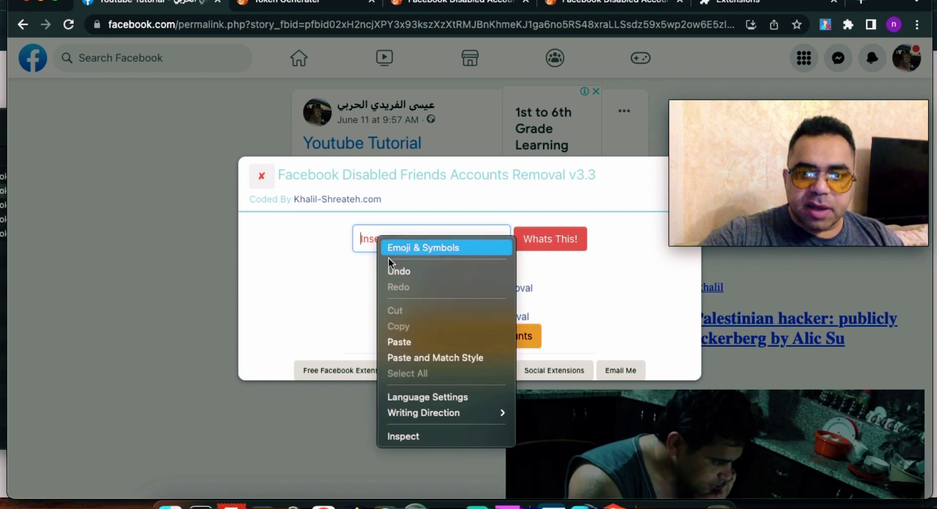
pyautogui.click(435, 339)
pyautogui.click(347, 304)
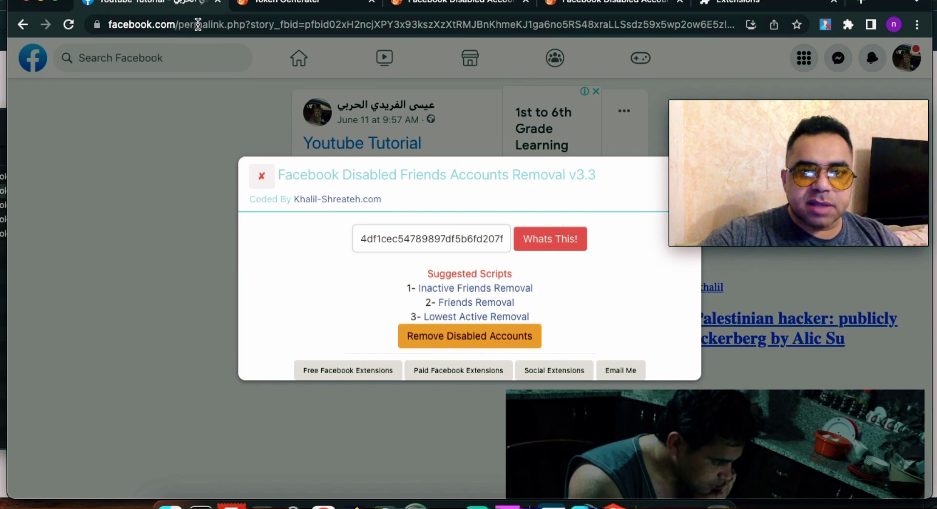
# Open facebook.com in a separate browser tab and go to the Friends section of the account's own profile
pyautogui.moveTo(169, 25); pyautogui.dragTo(89, 25)
pyautogui.moveTo(220, 20); pyautogui.dragTo(234, 5)
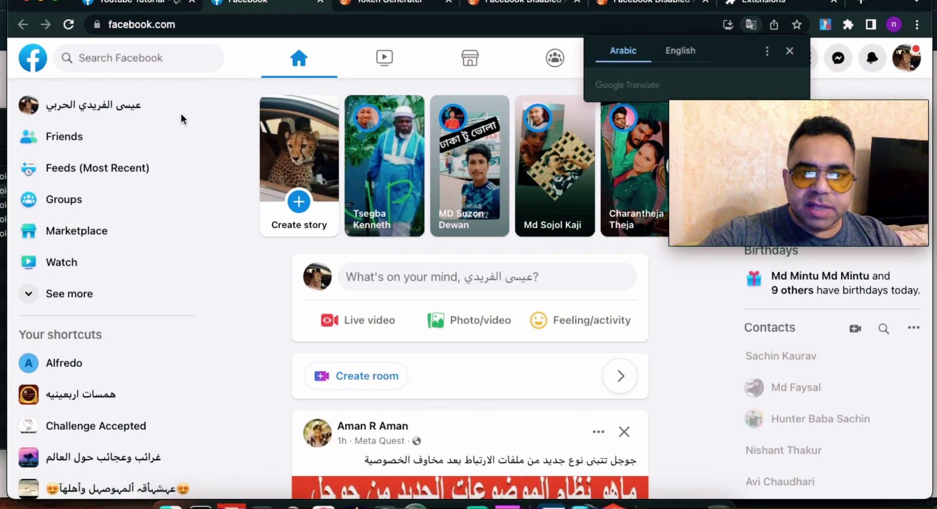
pyautogui.click(133, 110)
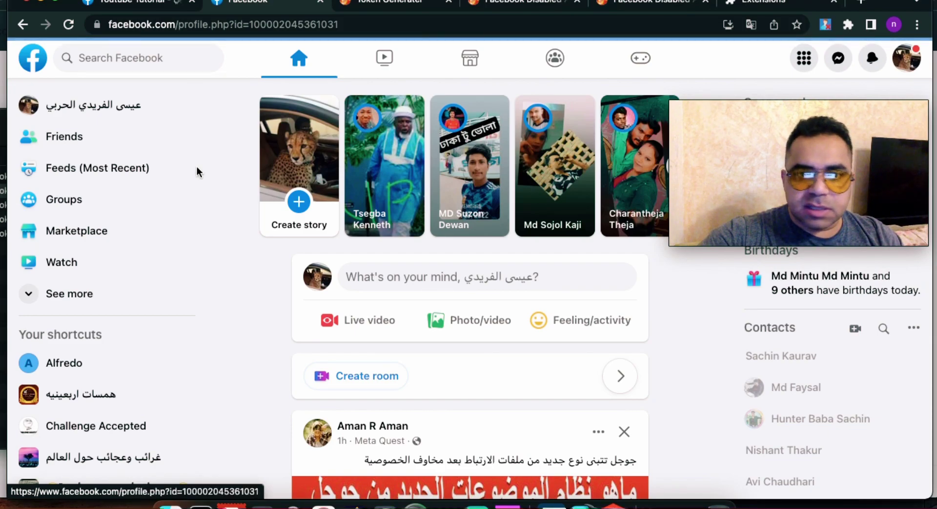
pyautogui.click(269, 26)
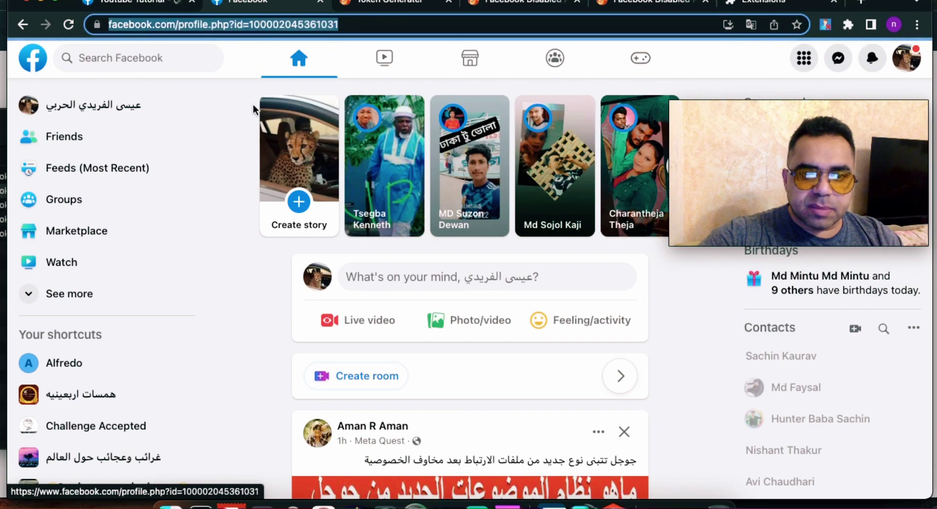
pyautogui.scroll(-1, 109, 319)
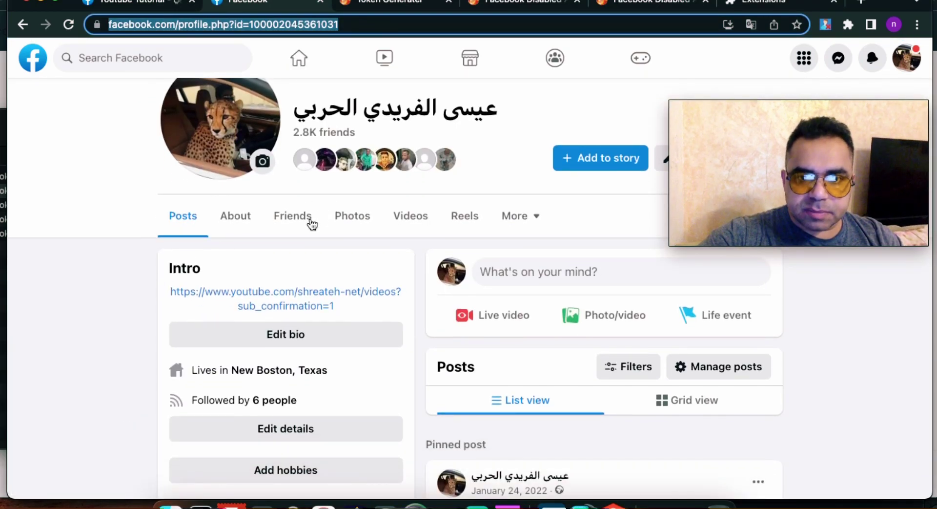
pyautogui.click(313, 221)
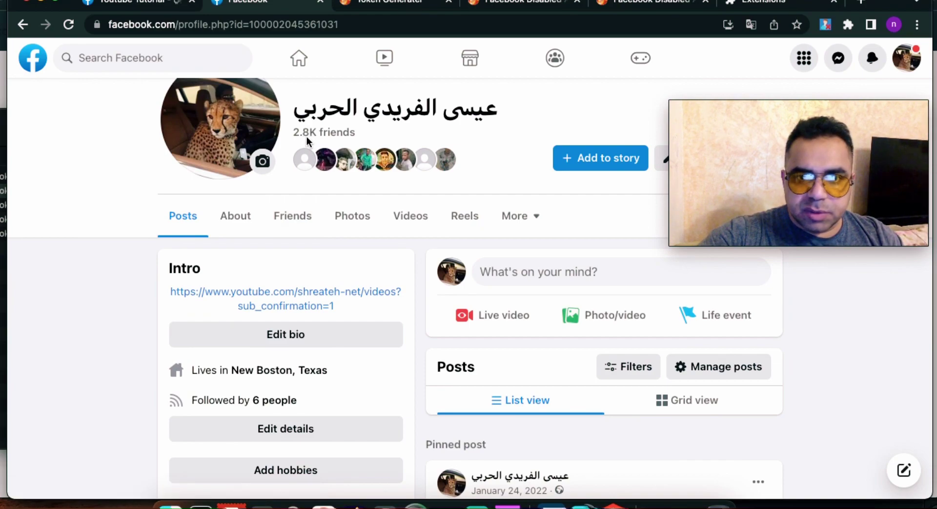
pyautogui.click(288, 224)
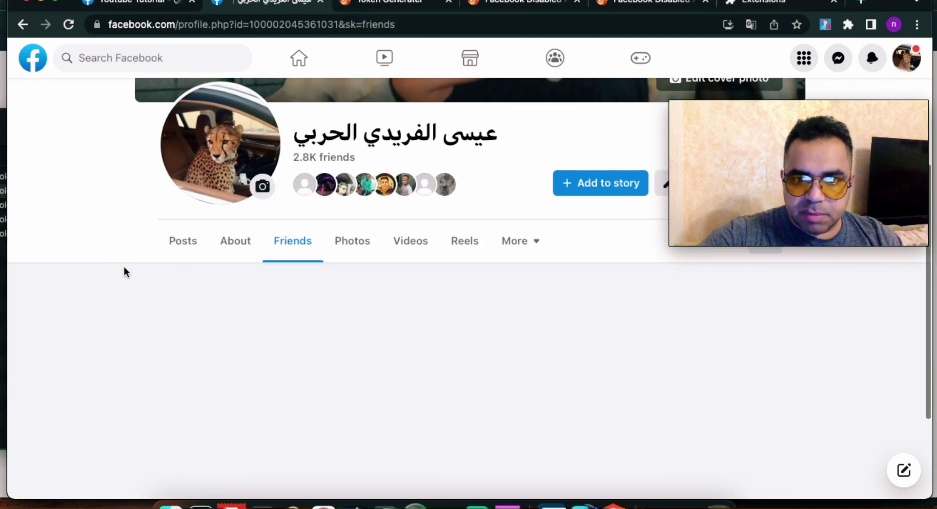
# Examine the friend count and the accounts in the profile's All friends list
pyautogui.scroll(-1, 124, 266)
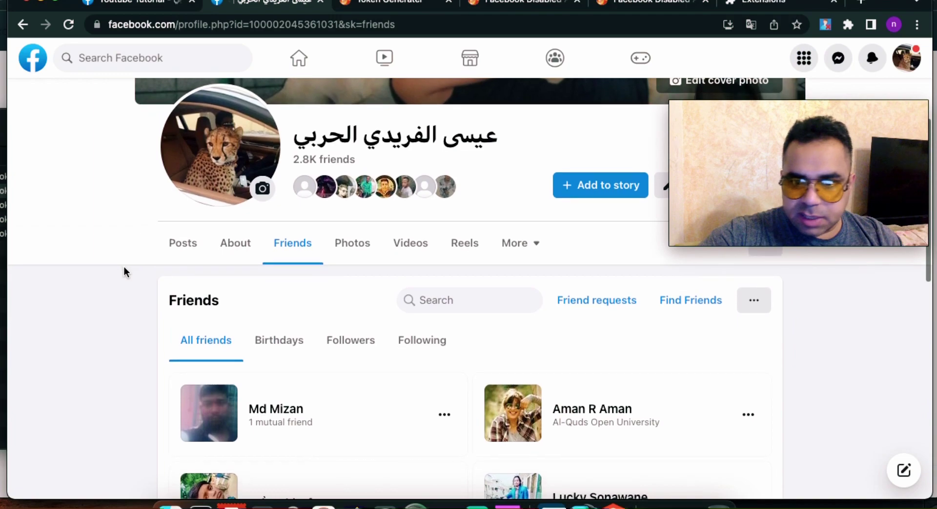
pyautogui.scroll(2, 124, 266)
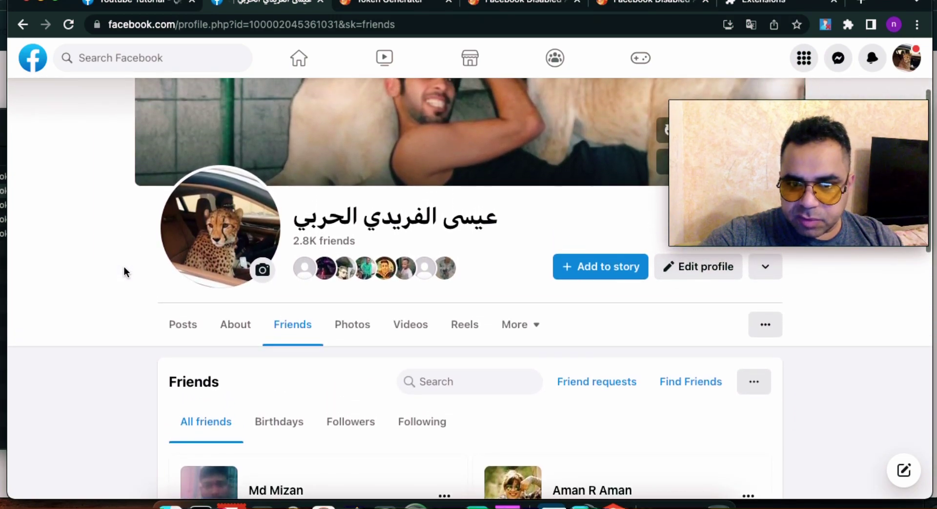
pyautogui.scroll(-2, 347, 316)
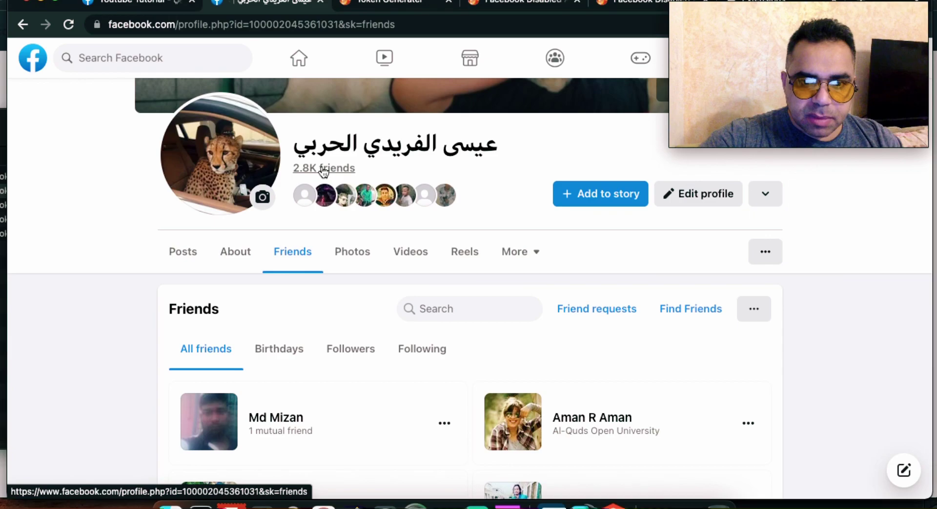
pyautogui.scroll(-2, 353, 283)
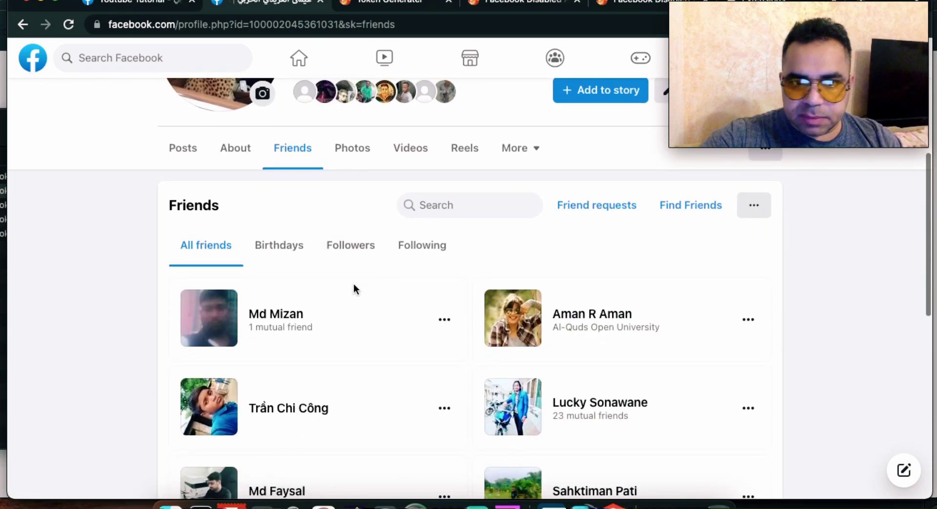
pyautogui.scroll(-6, 387, 278)
pyautogui.scroll(12, 387, 278)
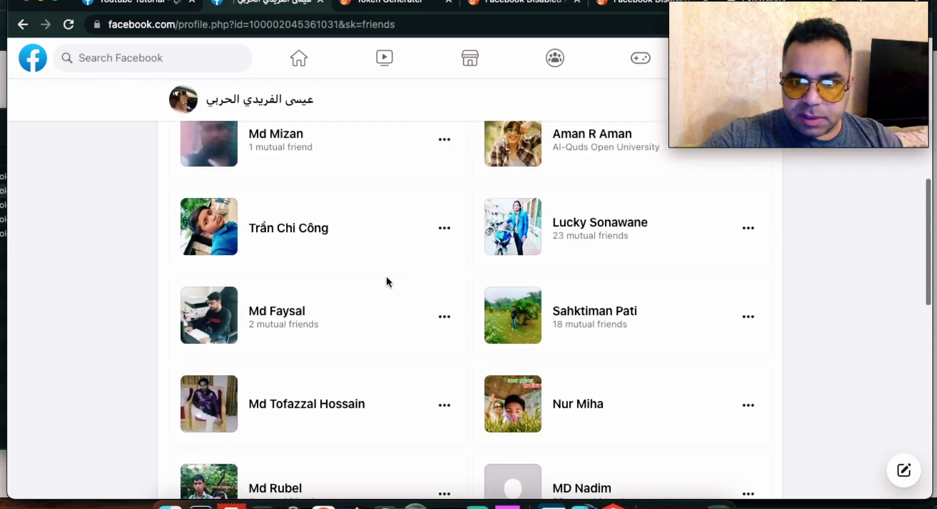
pyautogui.scroll(-5, 297, 278)
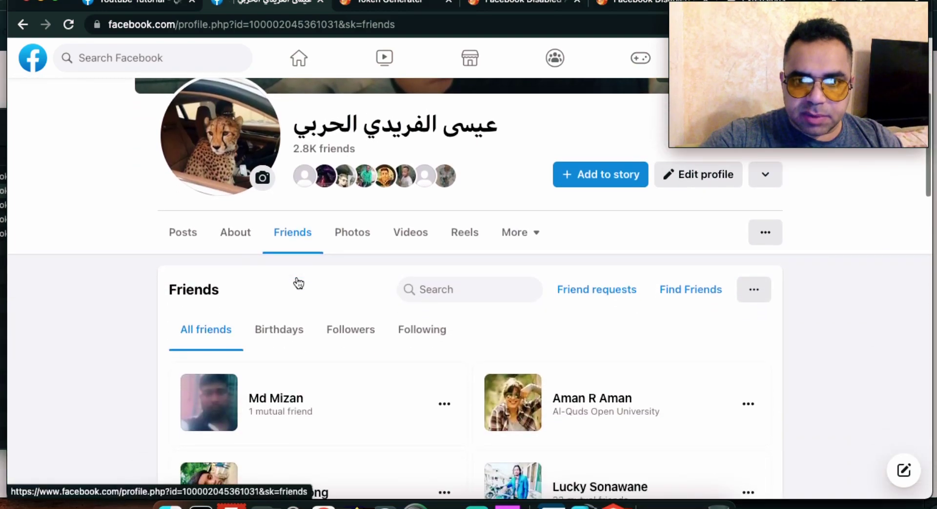
# Load the profile's friends page on m.facebook.com instead of www and highlight the exact friend count
pyautogui.click(161, 25)
pyautogui.click(154, 26)
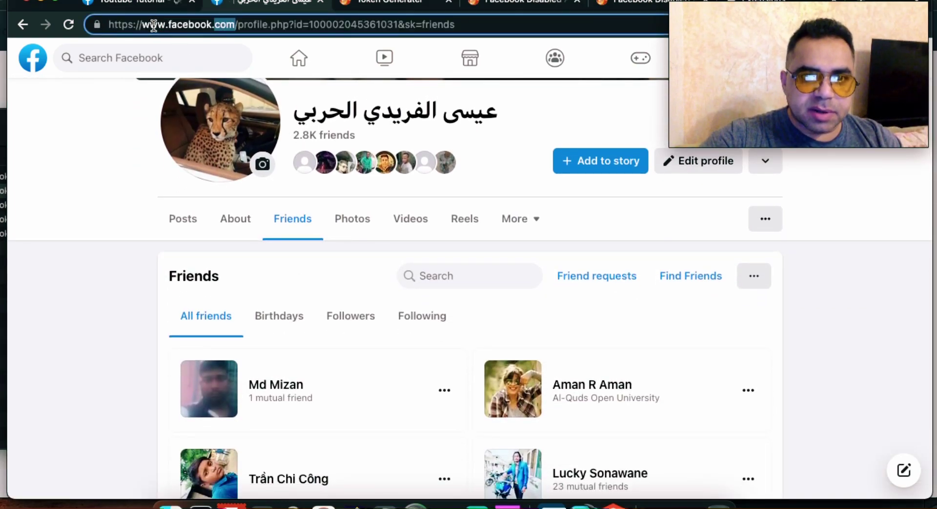
pyautogui.write('m')
pyautogui.press('Return')
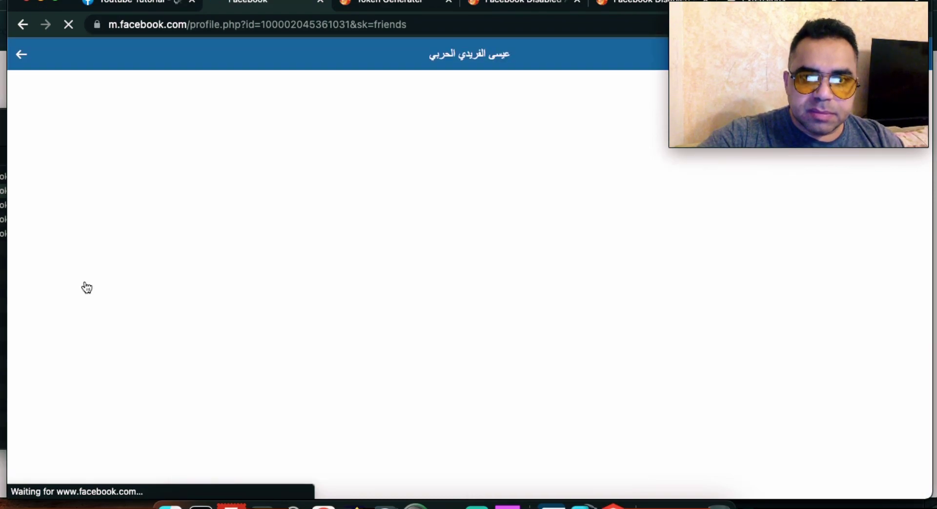
pyautogui.scroll(-10, 189, 280)
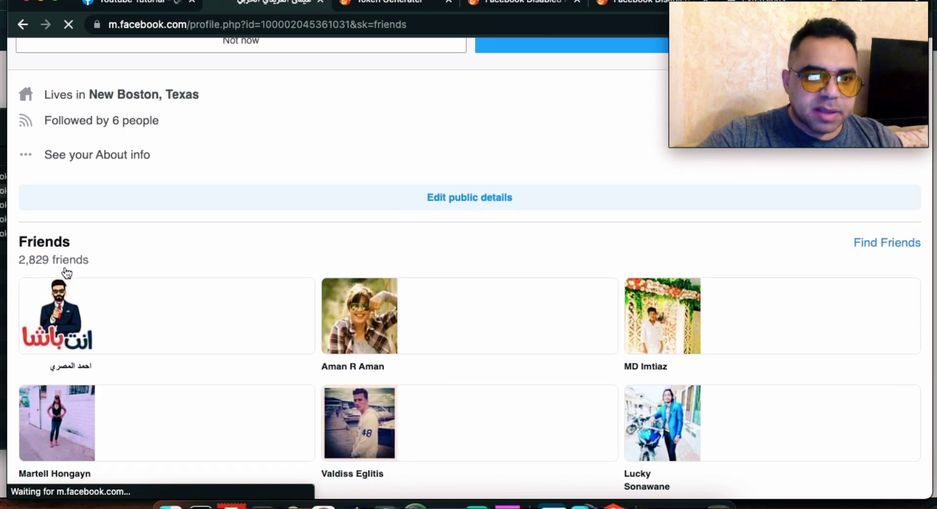
pyautogui.moveTo(26, 265); pyautogui.dragTo(19, 264)
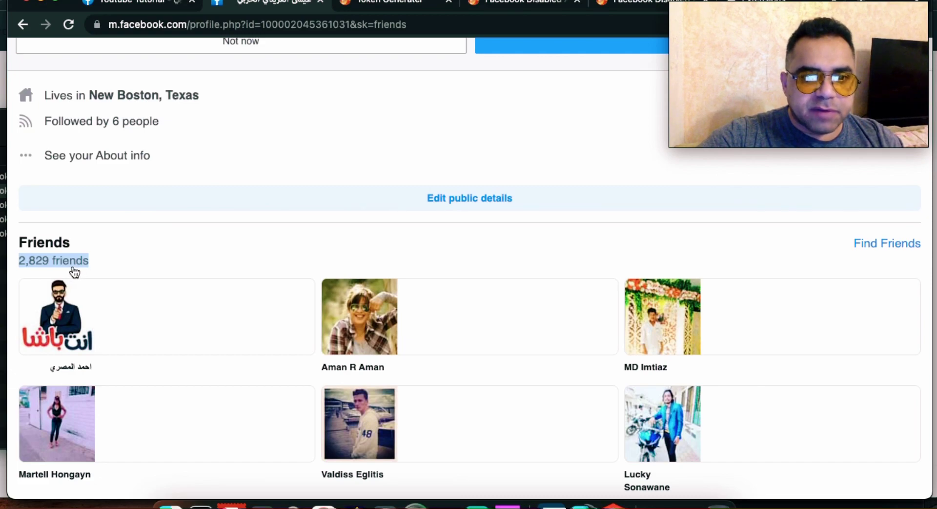
# Return to the Facebook Disabled Friends Accounts Removal dialog and run Remove Disabled Accounts until it finishes
pyautogui.click(171, 6)
pyautogui.click(327, 240)
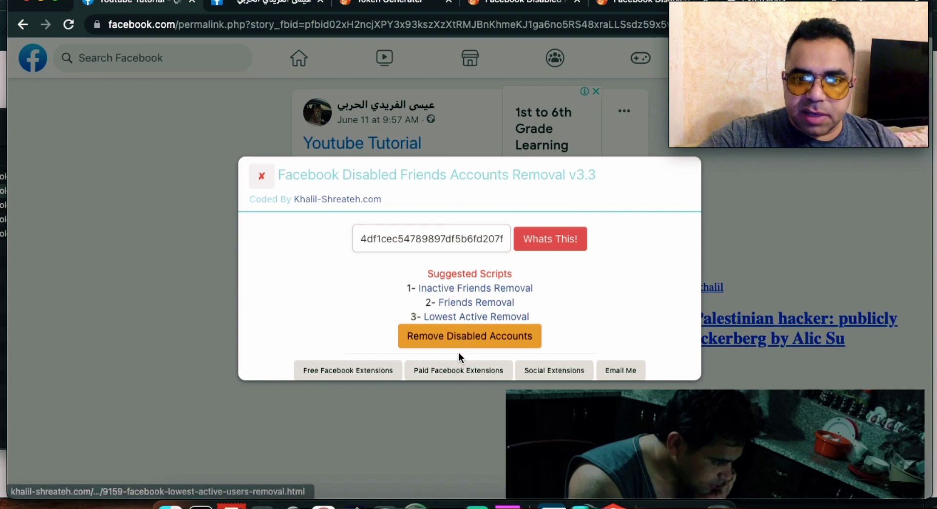
pyautogui.click(481, 341)
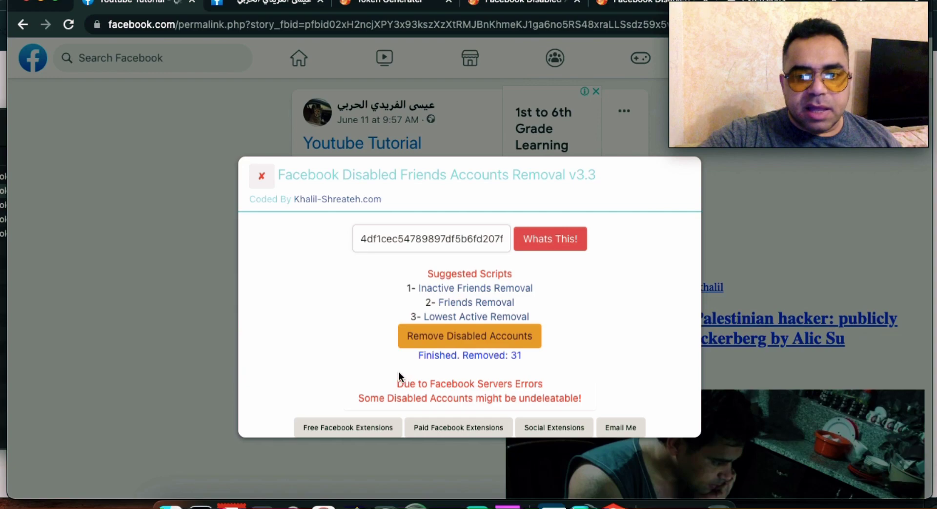
# Load the mobile profile page again in a second browser tab and compare its friend count with the earlier page
pyautogui.click(274, 6)
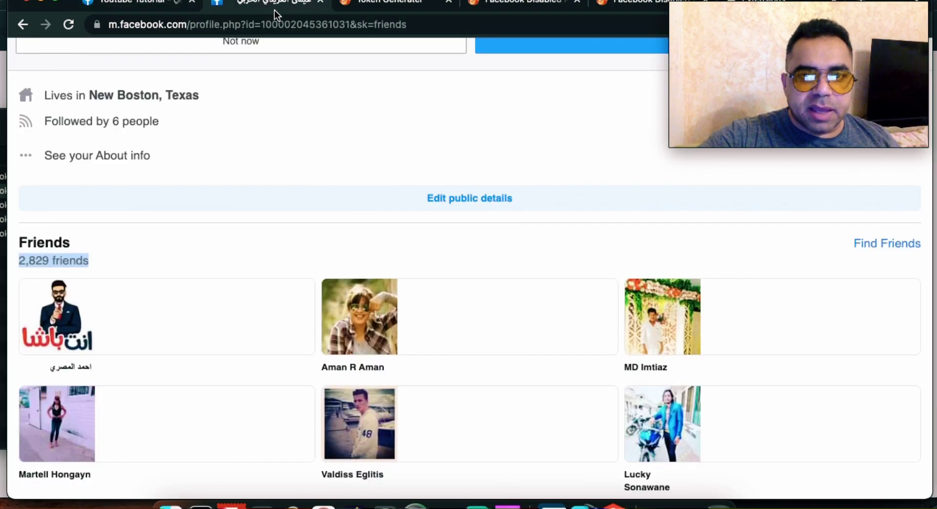
pyautogui.click(273, 20)
pyautogui.moveTo(272, 19); pyautogui.dragTo(321, 13)
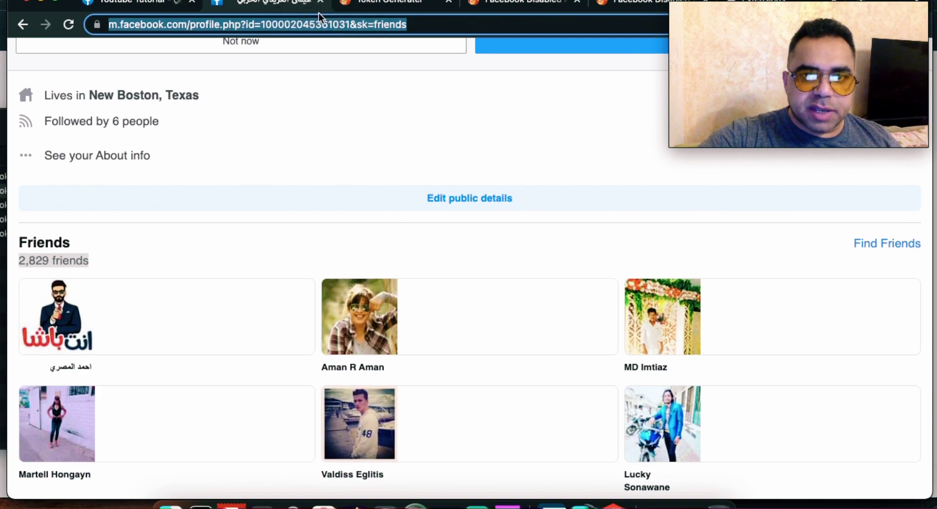
pyautogui.click(273, 11)
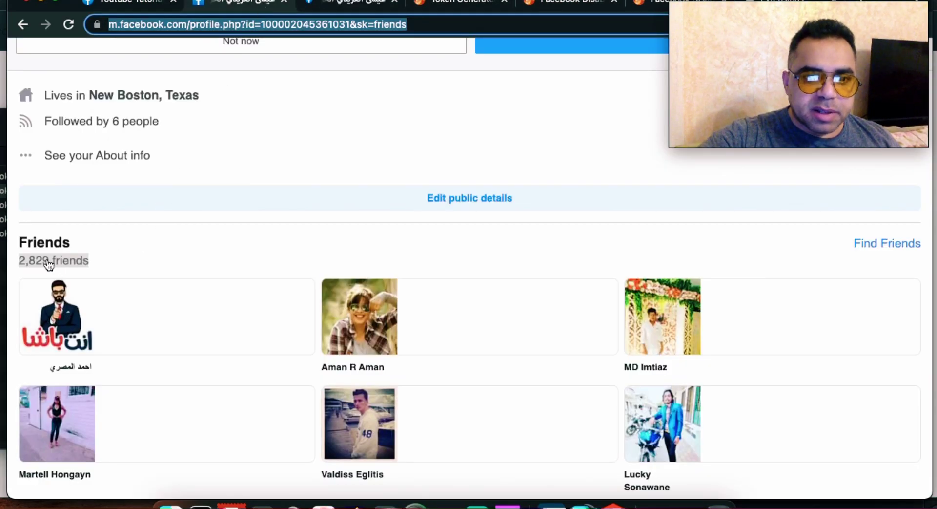
pyautogui.click(147, 230)
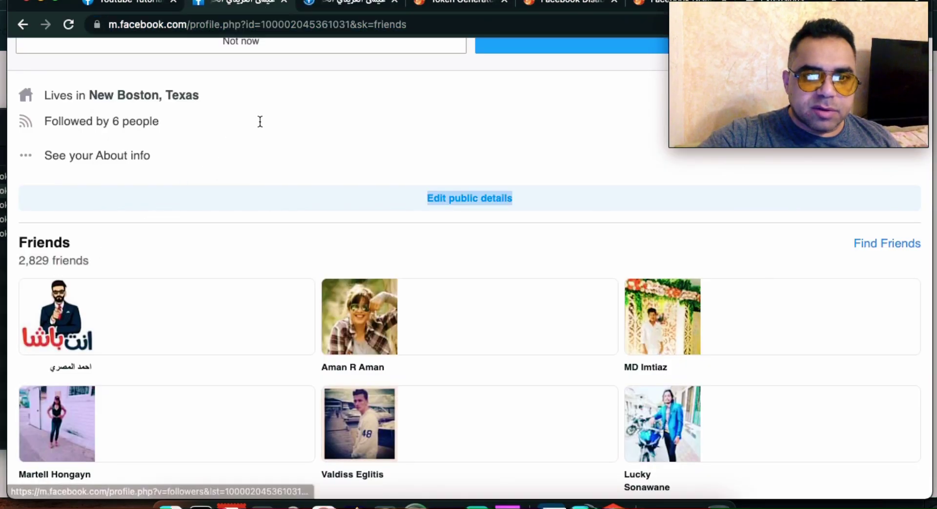
pyautogui.click(335, 10)
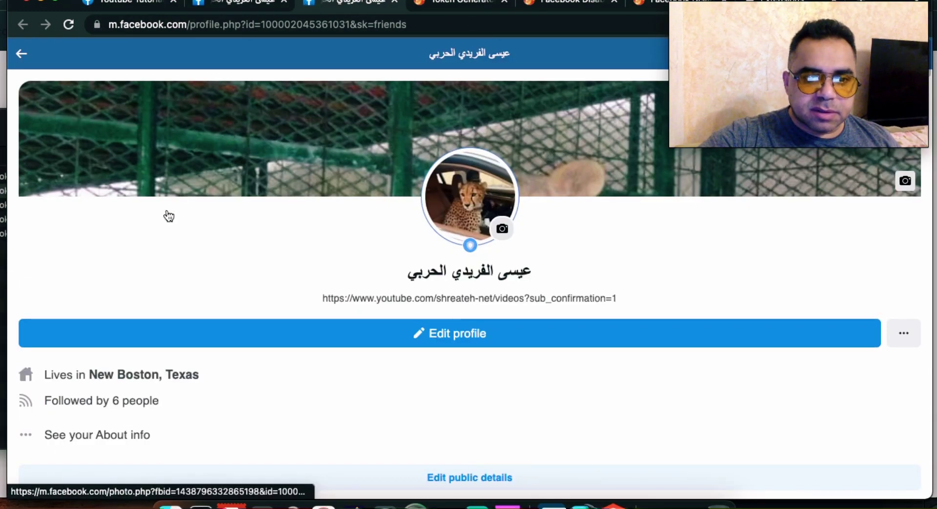
pyautogui.scroll(-5, 167, 215)
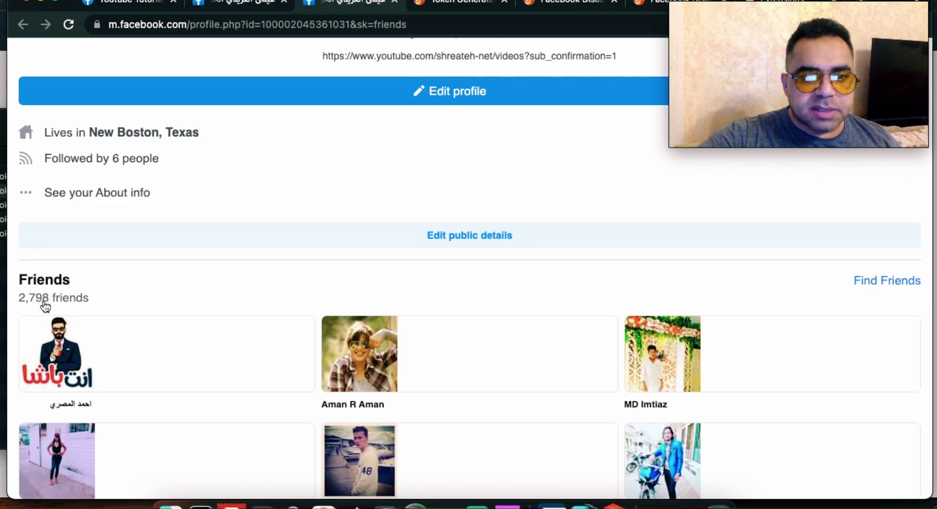
# Revisit the Token Generator page, dismiss its notification request and return to the extension's removal result
pyautogui.click(262, 8)
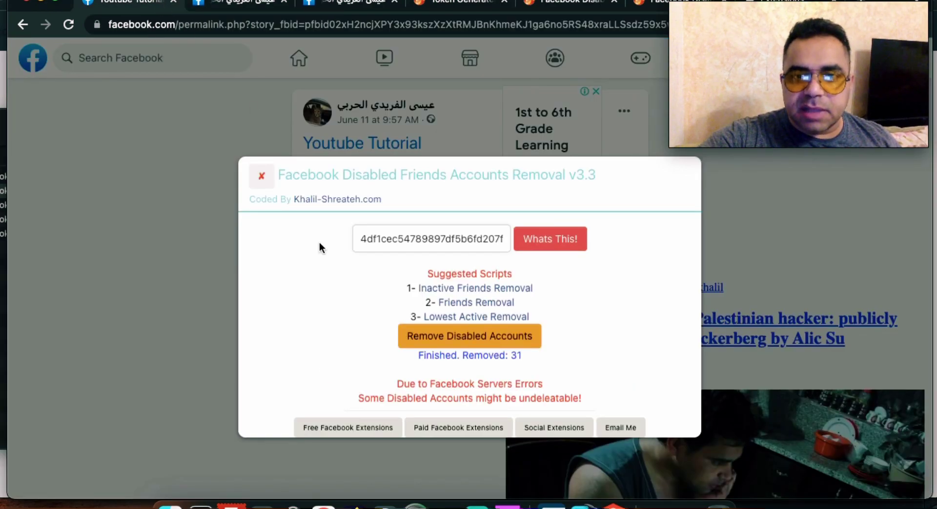
pyautogui.click(483, 6)
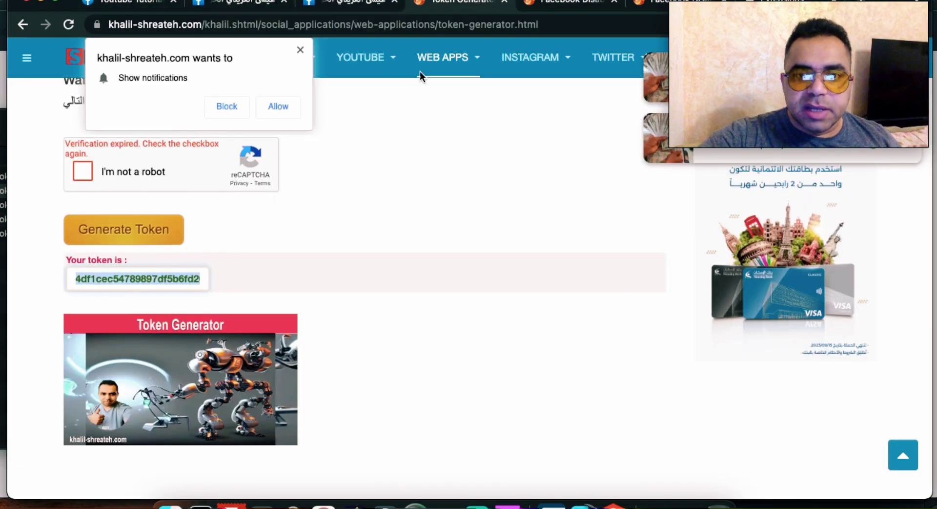
pyautogui.click(300, 49)
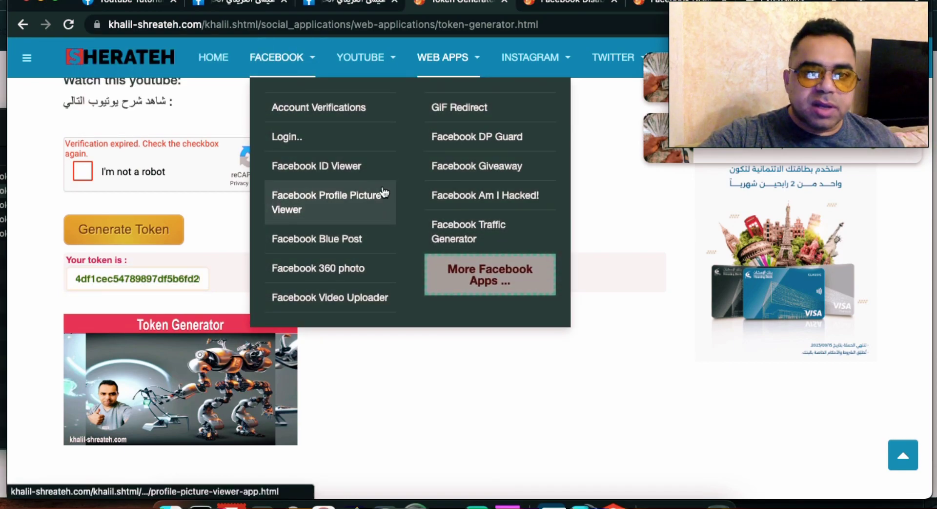
pyautogui.hotkey('ctrl', 'shift', 'Tab')
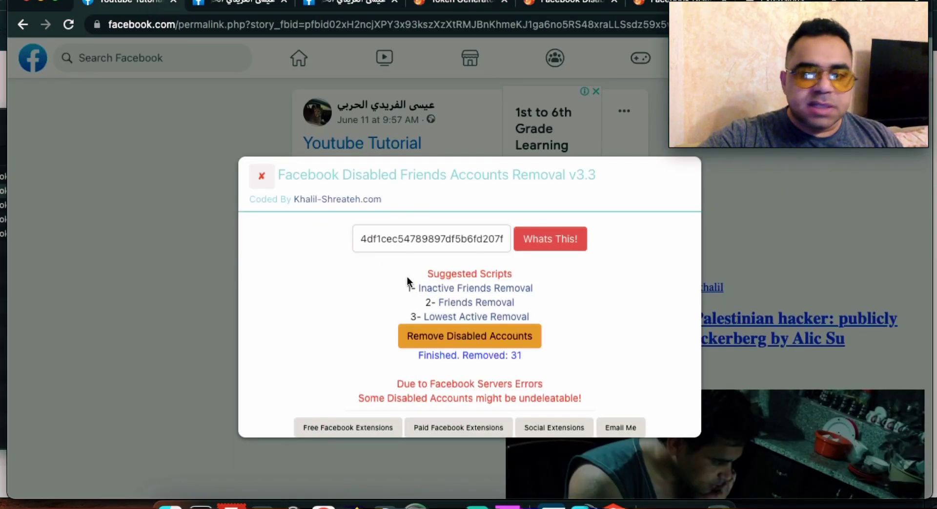